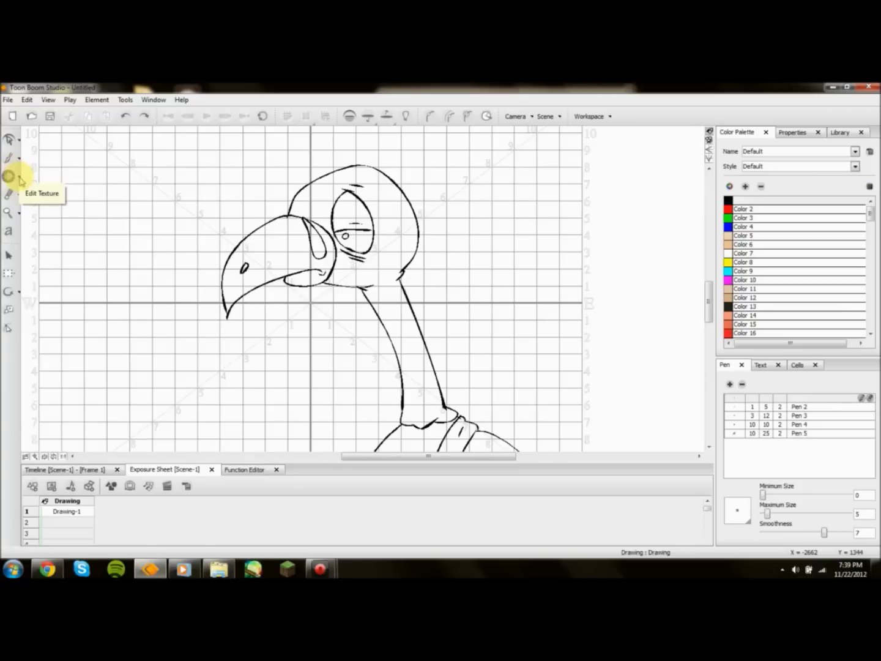
Choose the Paint tool from the painting tools flyout.
left_click(19, 180)
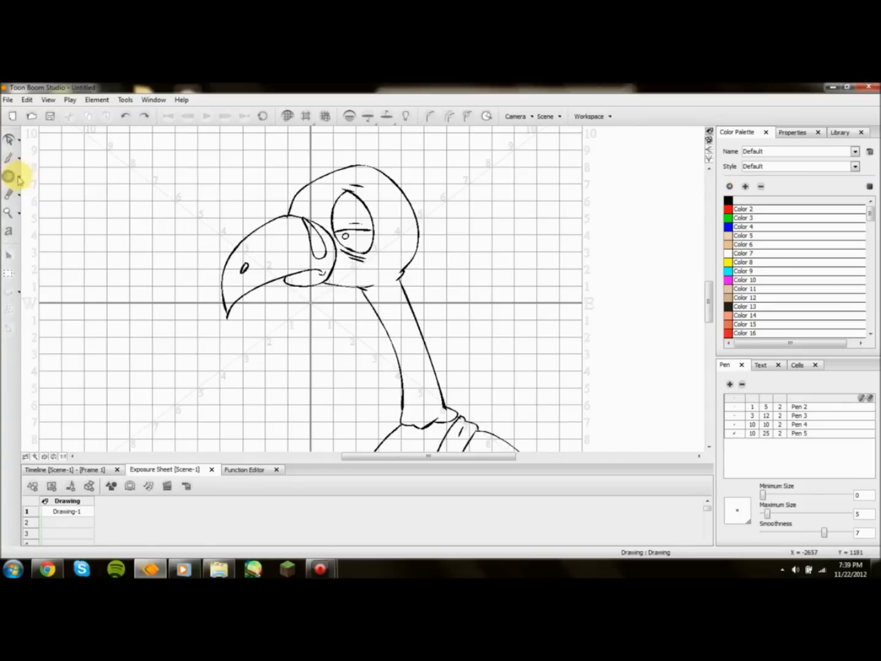
left_click(19, 180)
left_click(25, 176)
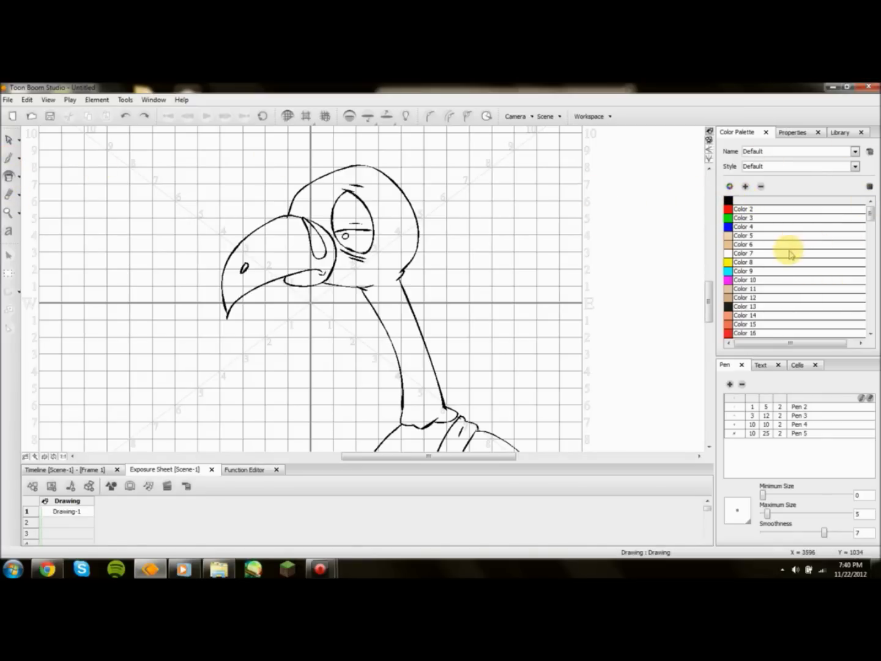
Browse the Default palette colours and begin creating a new palette.
left_click_drag(869, 212, 875, 331)
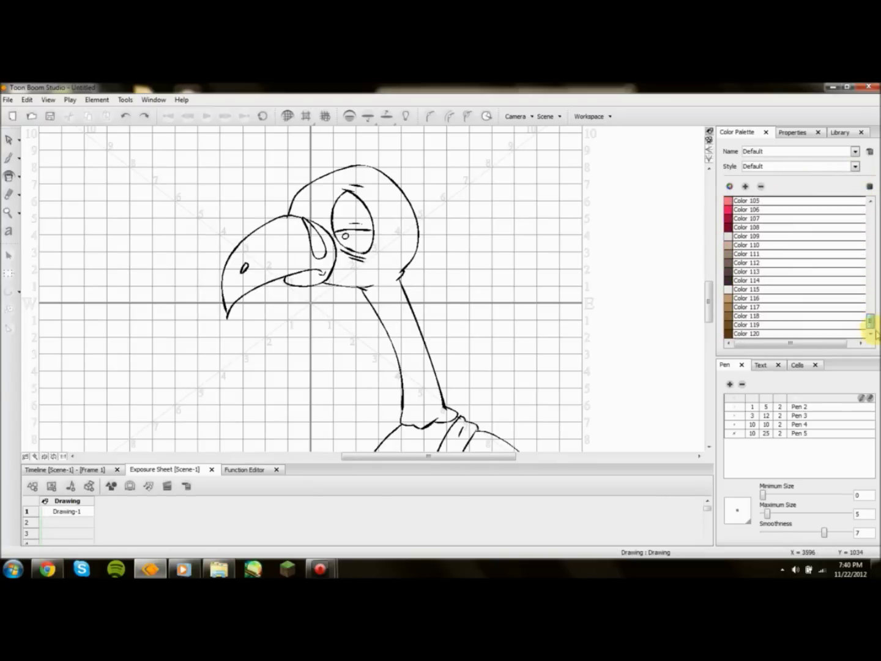
scroll(869, 316, "up", 15)
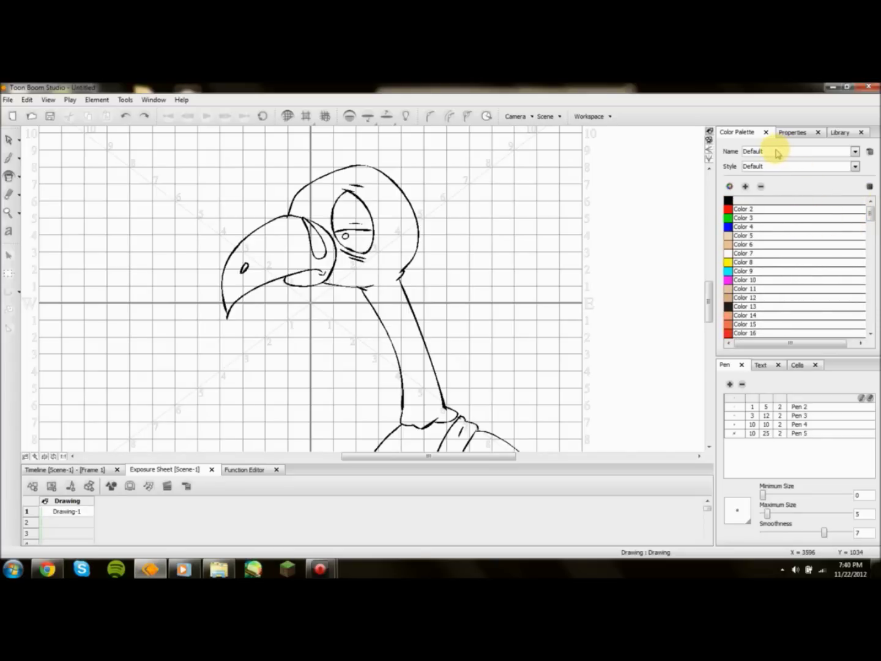
left_click(778, 152)
Create the palette New 2 and add new colour swatches to it.
left_click(765, 173)
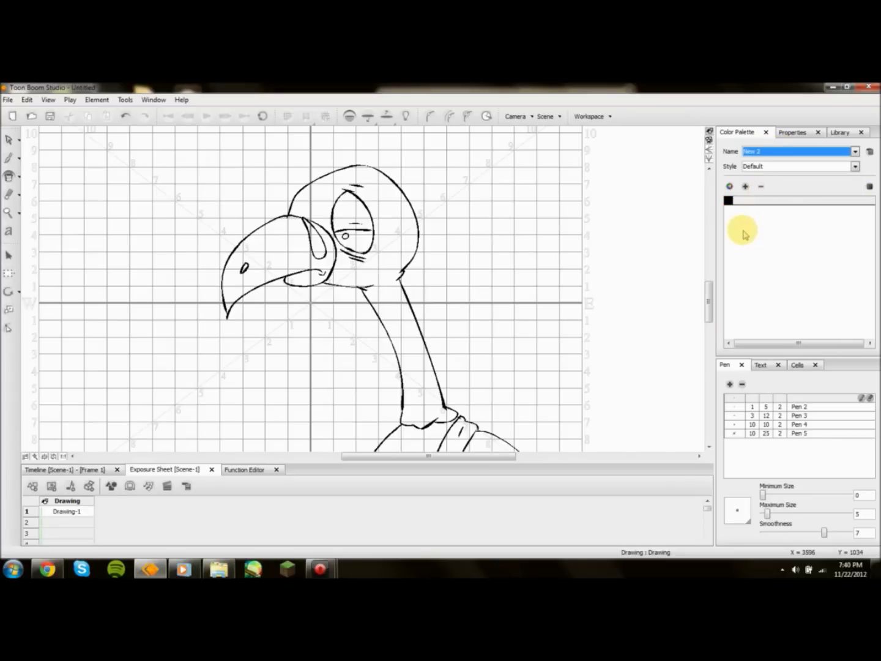
left_click(730, 201)
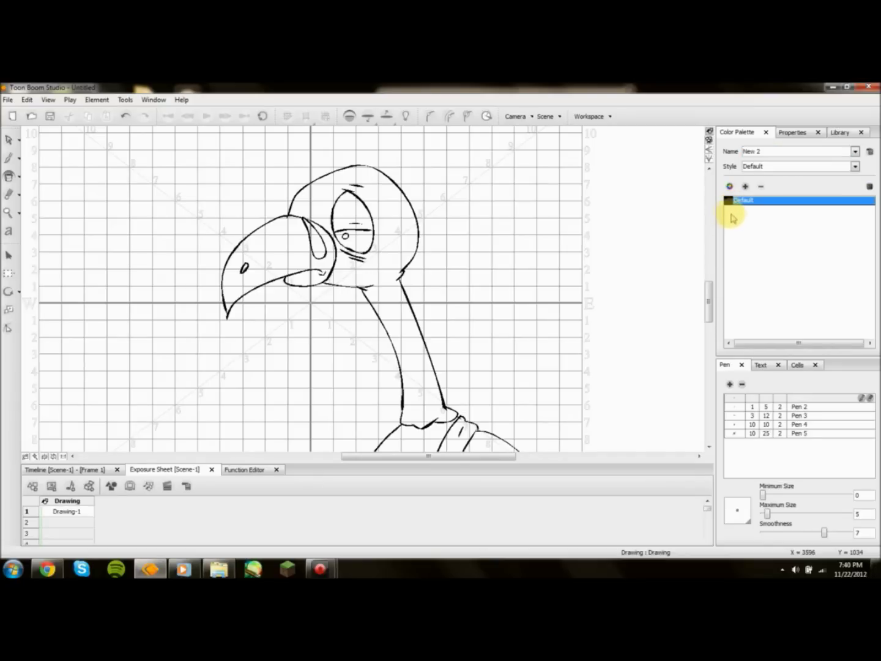
left_click(745, 187)
left_click(746, 187)
left_click(746, 187)
left_click(745, 186)
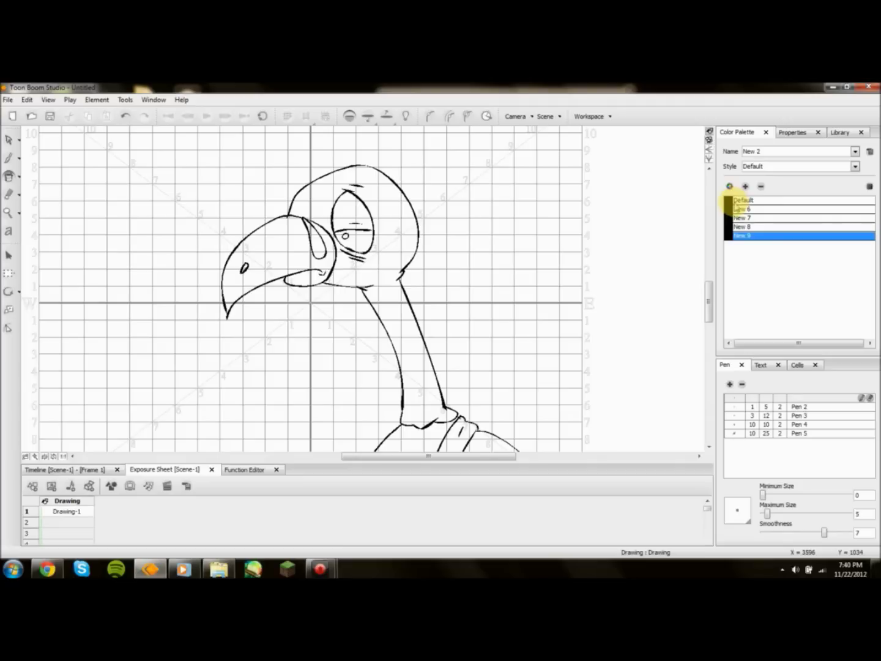
Open New 6 in the Color Picker and try the red, green, blue, hue, saturation and brightness views.
double_click(730, 209)
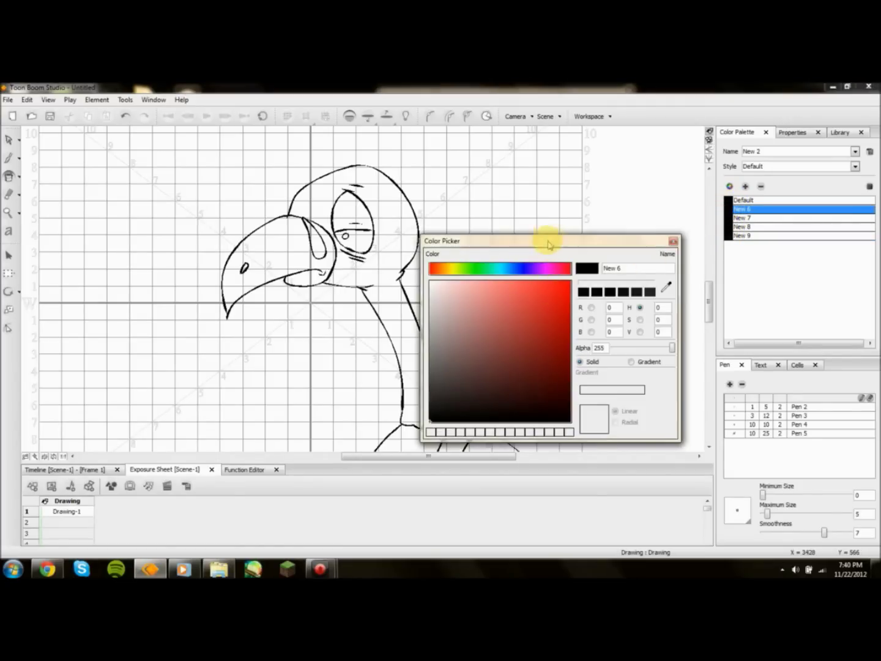
left_click_drag(557, 239, 416, 233)
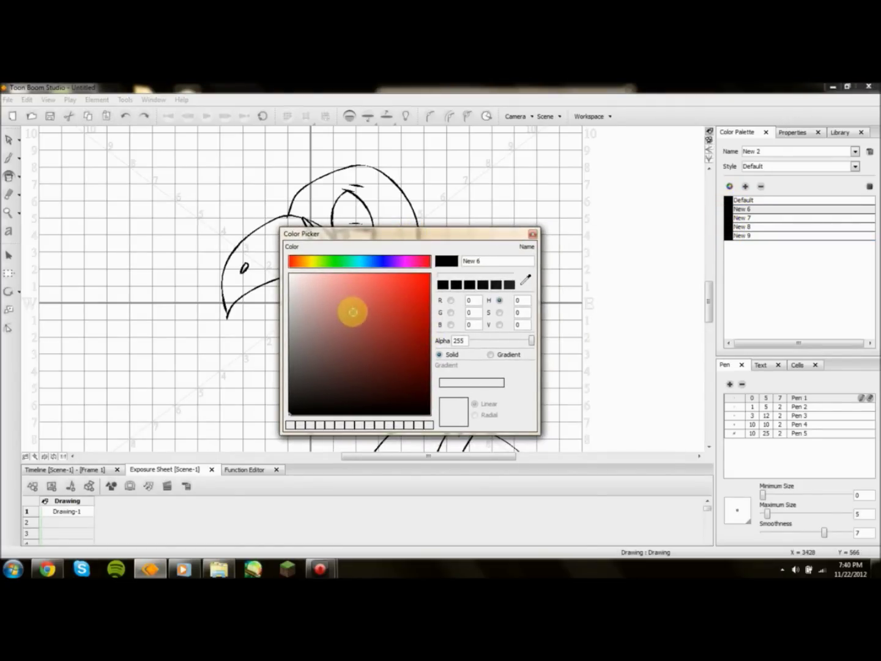
left_click(450, 301)
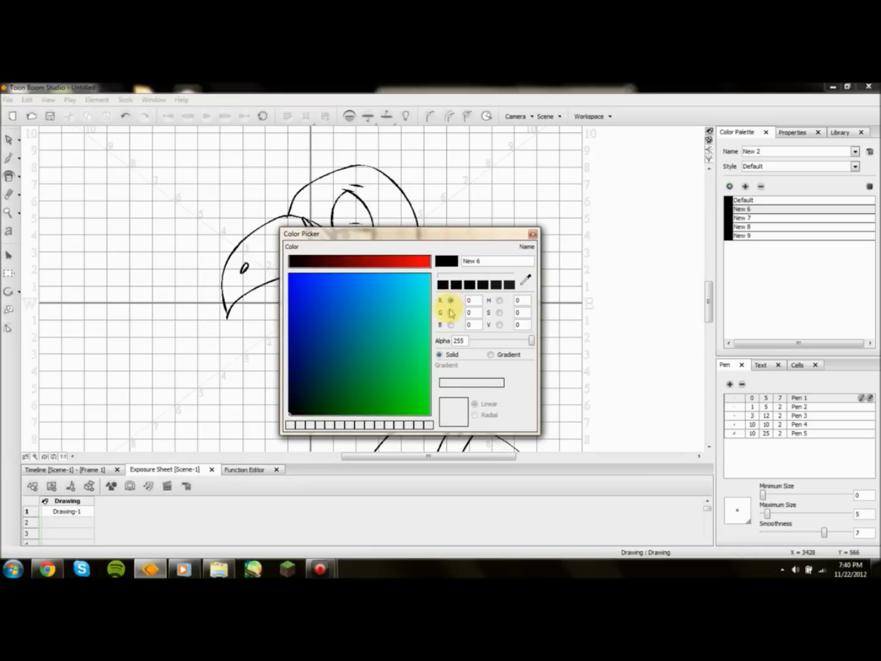
left_click(451, 312)
left_click(451, 324)
left_click(500, 300)
left_click(499, 313)
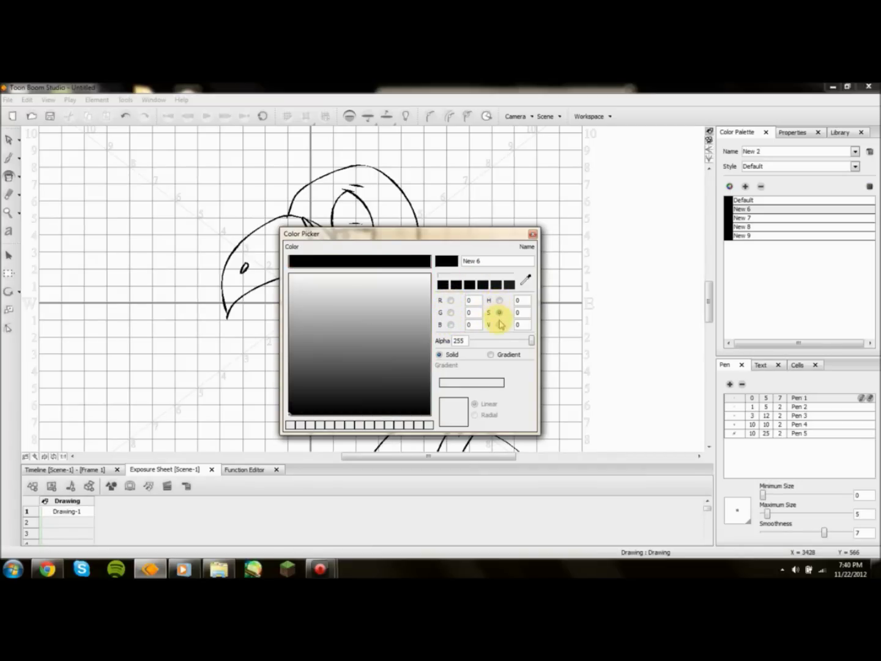
left_click(499, 325)
left_click(500, 300)
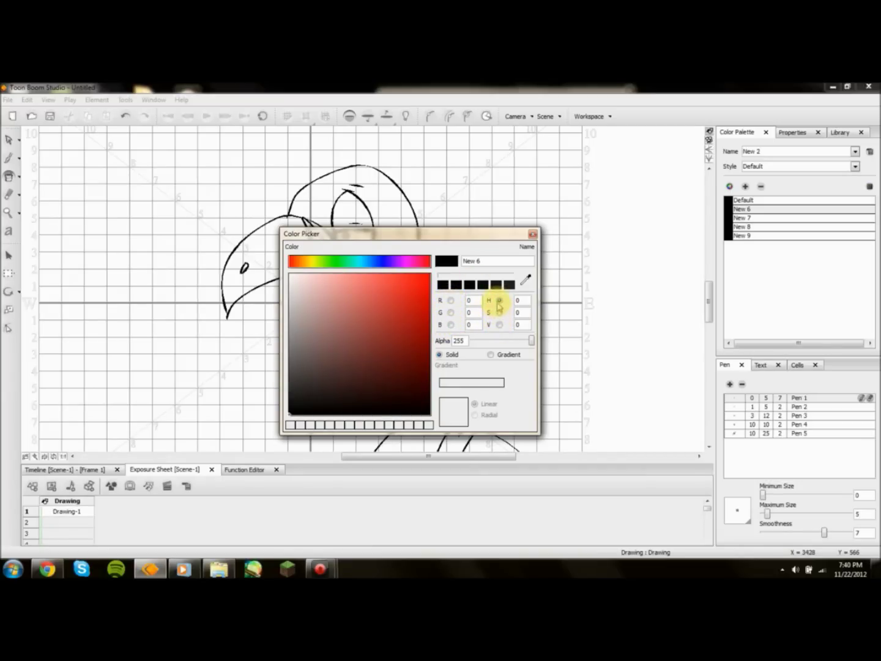
Set New 6 to a dark red, RGB 126/16/16.
left_click(400, 365)
left_click(357, 352)
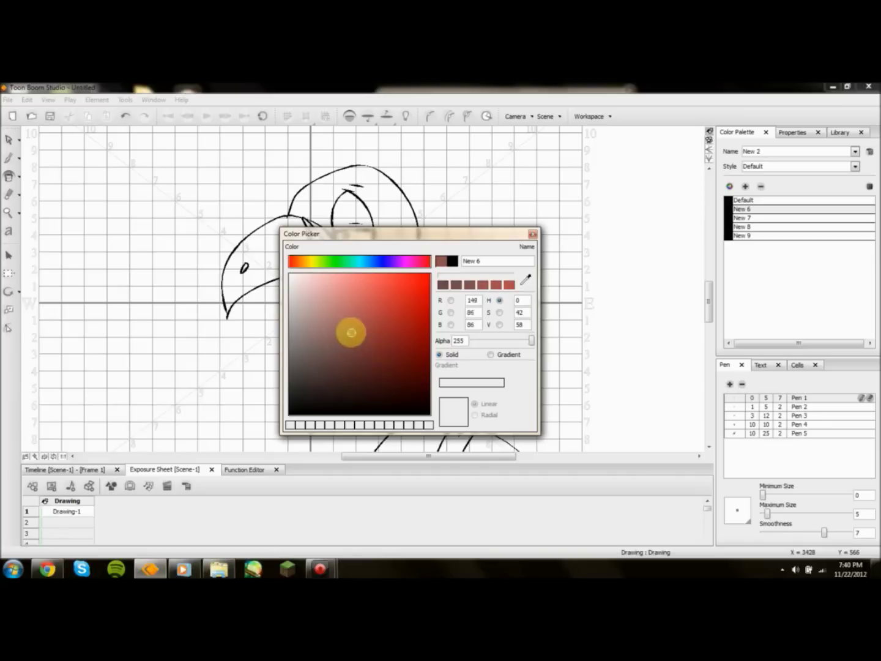
left_click(393, 333)
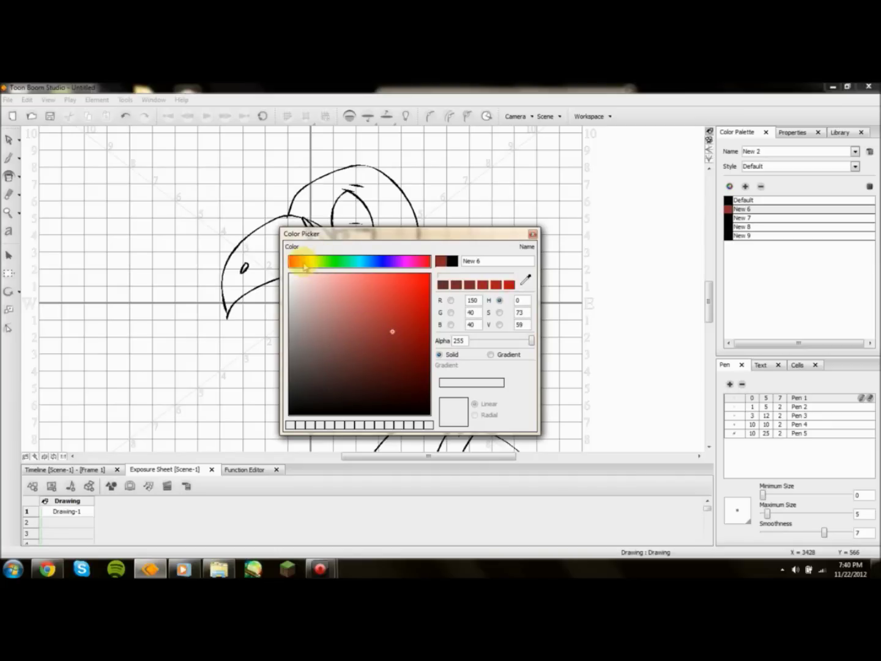
mouse_move(303, 262)
left_mouse_down()
mouse_move(413, 262)
mouse_move(289, 264)
left_mouse_up()
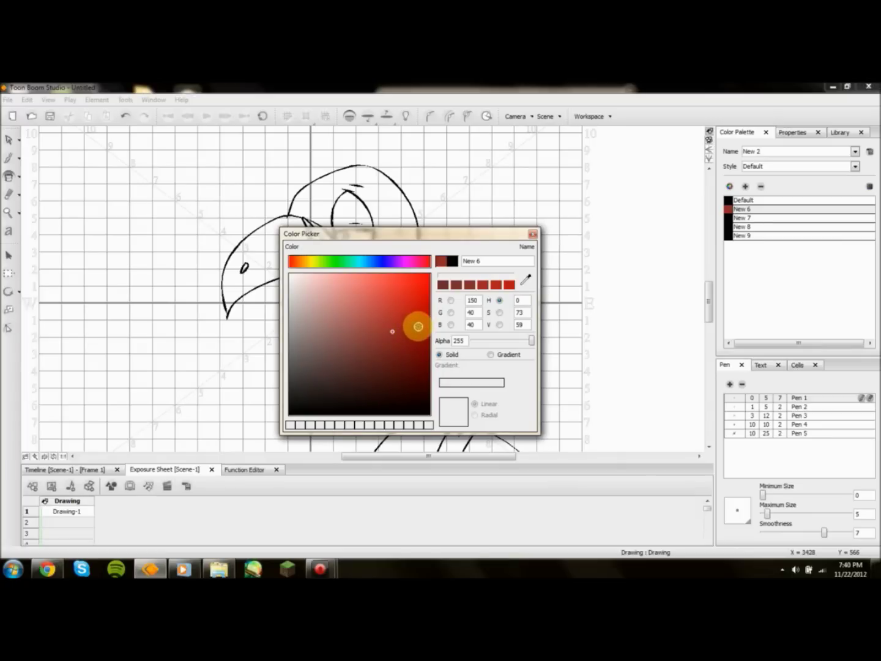
mouse_move(419, 328)
left_mouse_down()
mouse_move(409, 360)
mouse_move(404, 325)
mouse_move(421, 351)
mouse_move(418, 339)
mouse_move(411, 344)
left_mouse_up()
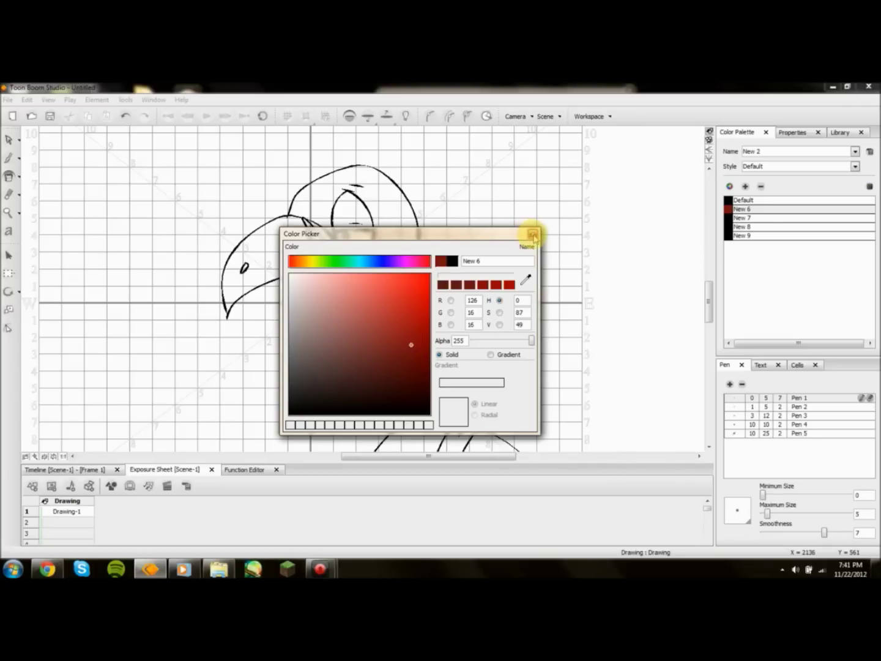
left_click(532, 235)
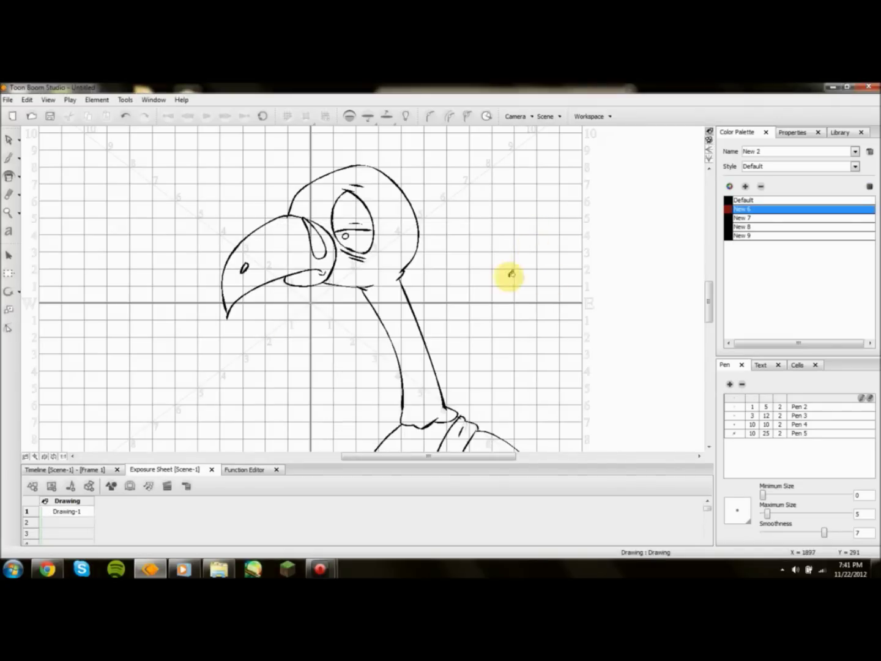
Paint the head and neck with New 6, then brighten it to red RGB 162/8/8.
left_click(391, 240)
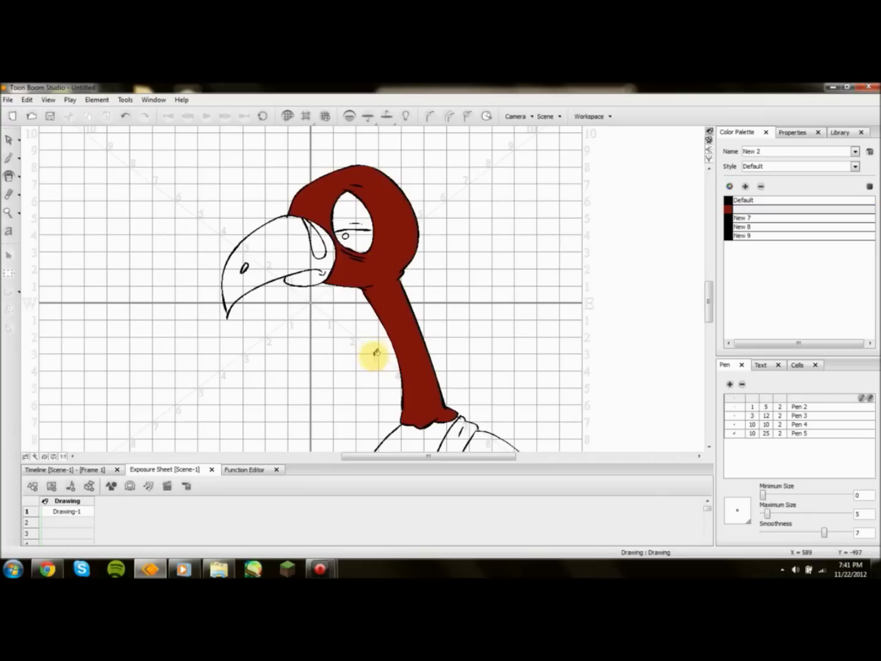
left_click(388, 226)
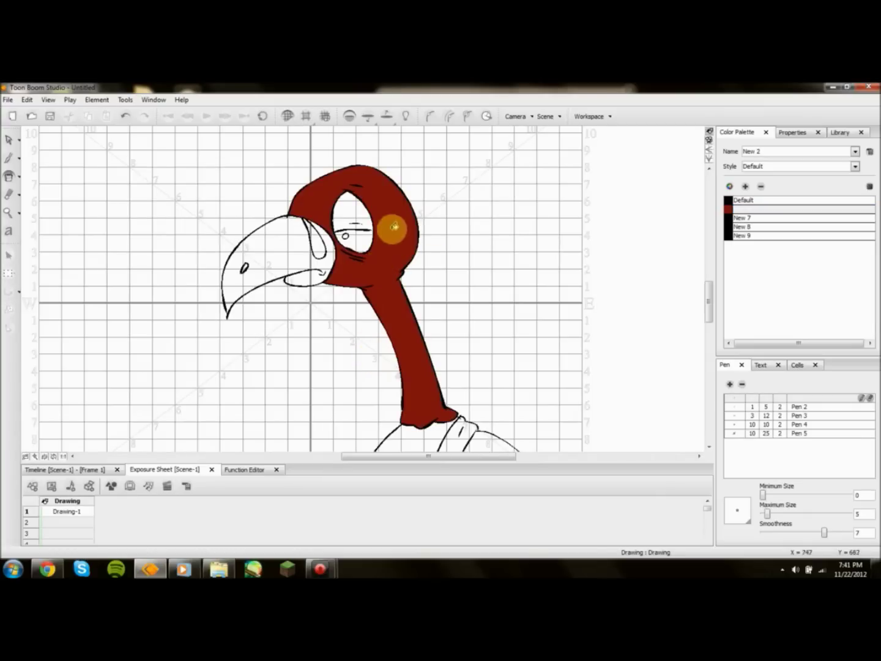
double_click(729, 209)
left_click_drag(507, 232, 241, 236)
mouse_move(162, 340)
left_mouse_down()
mouse_move(140, 309)
mouse_move(166, 320)
mouse_move(160, 328)
mouse_move(174, 325)
left_mouse_up()
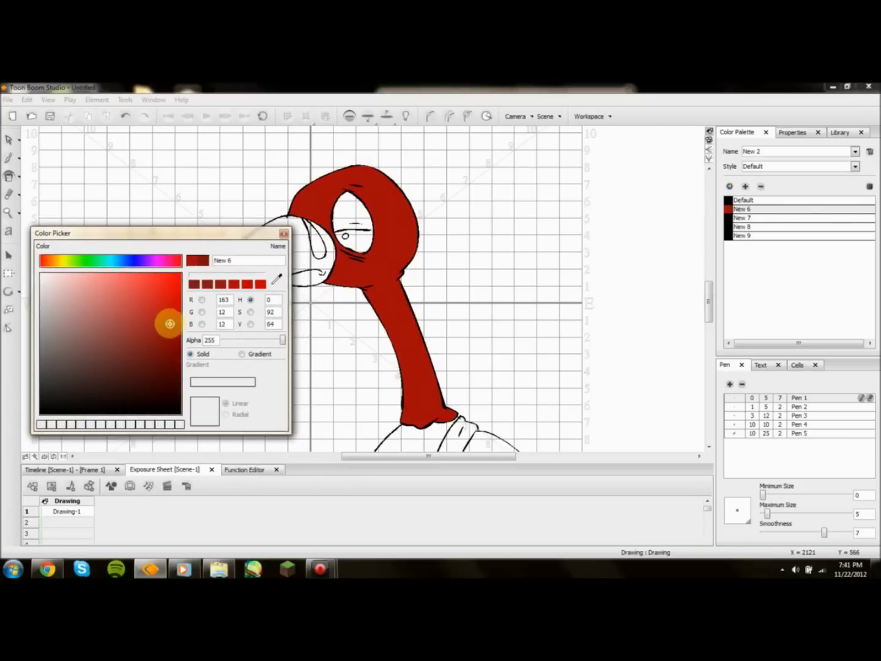
left_click(282, 235)
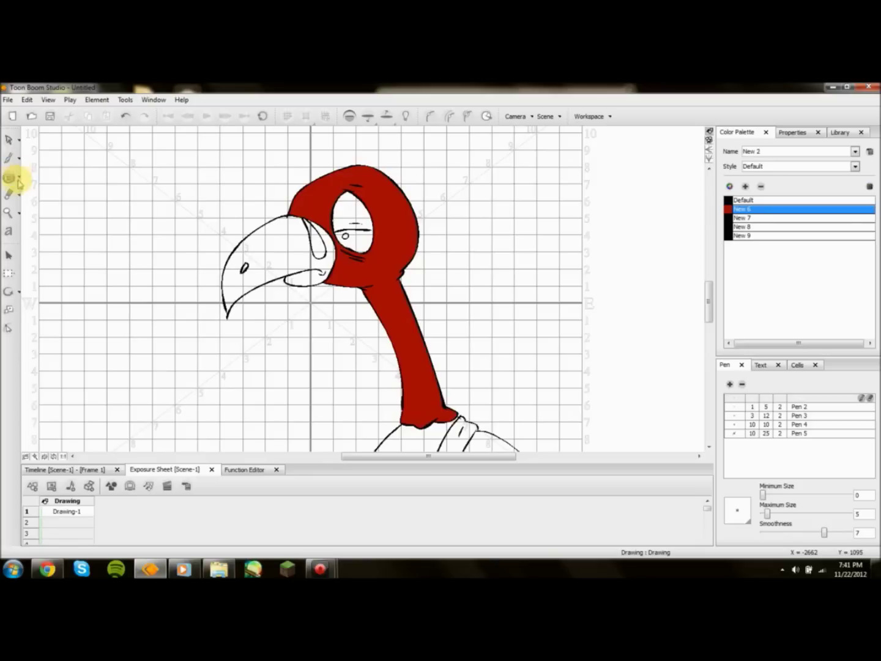
left_click(8, 157)
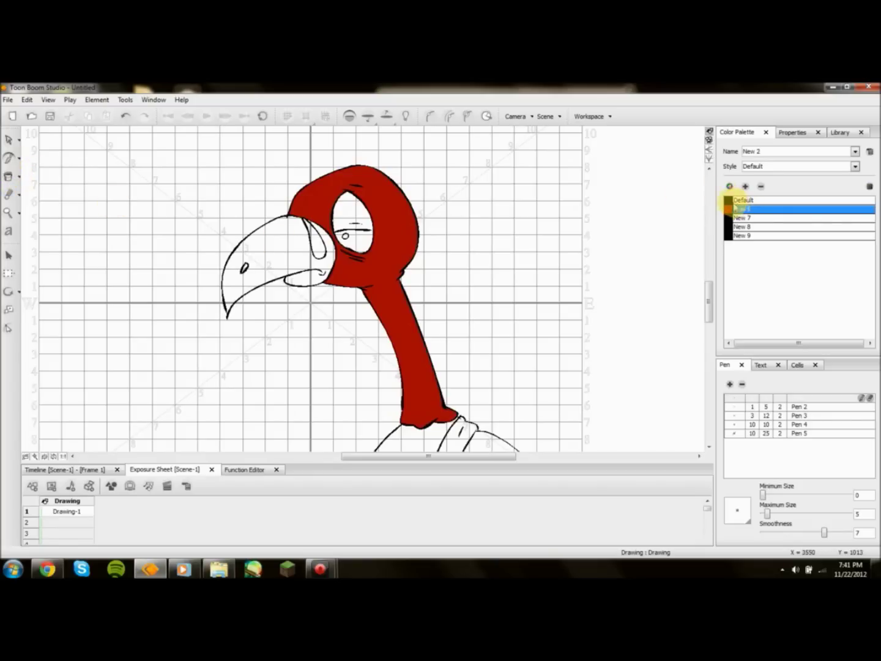
left_click(738, 201)
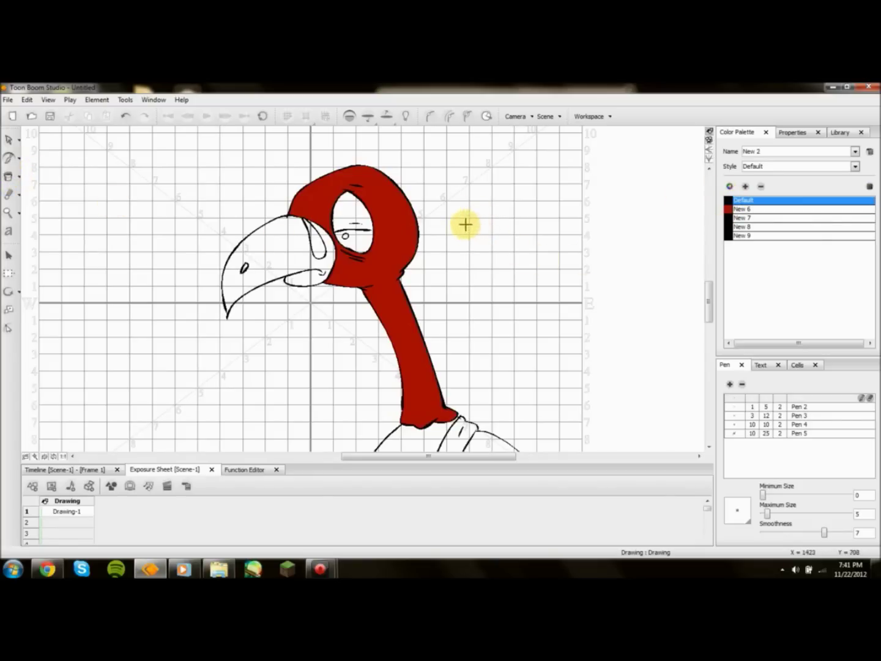
mouse_move(466, 225)
left_mouse_down()
mouse_move(461, 201)
mouse_move(501, 190)
mouse_move(518, 210)
mouse_move(500, 235)
mouse_move(477, 233)
mouse_move(499, 243)
mouse_move(461, 222)
left_mouse_up()
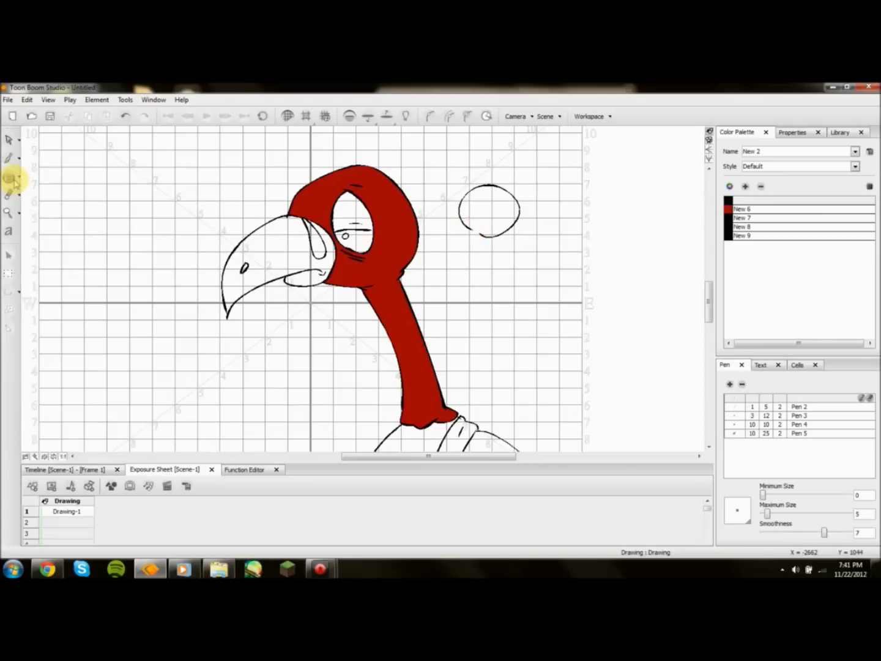
left_click_drag(10, 177, 25, 190)
left_click(743, 209)
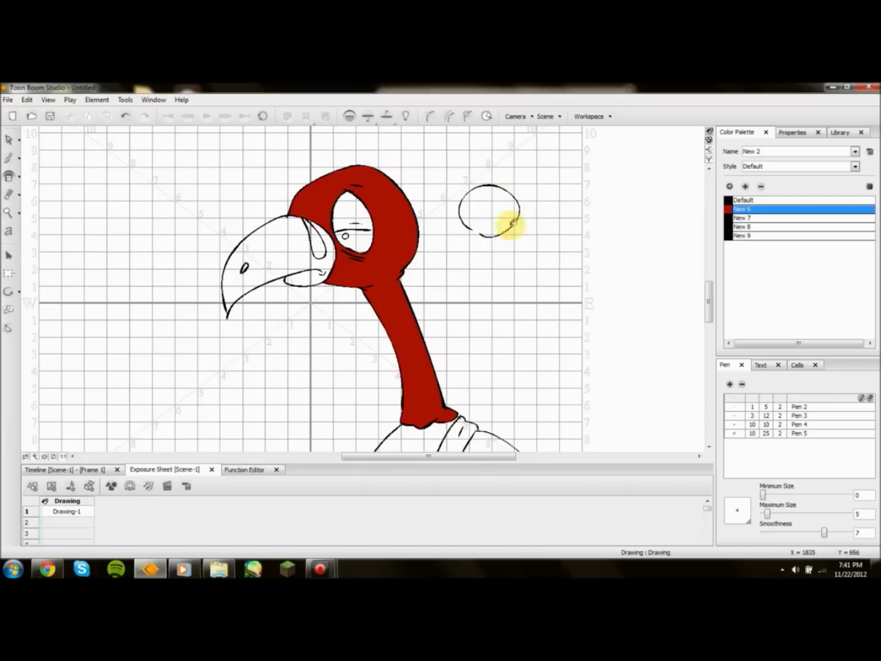
left_click(492, 213)
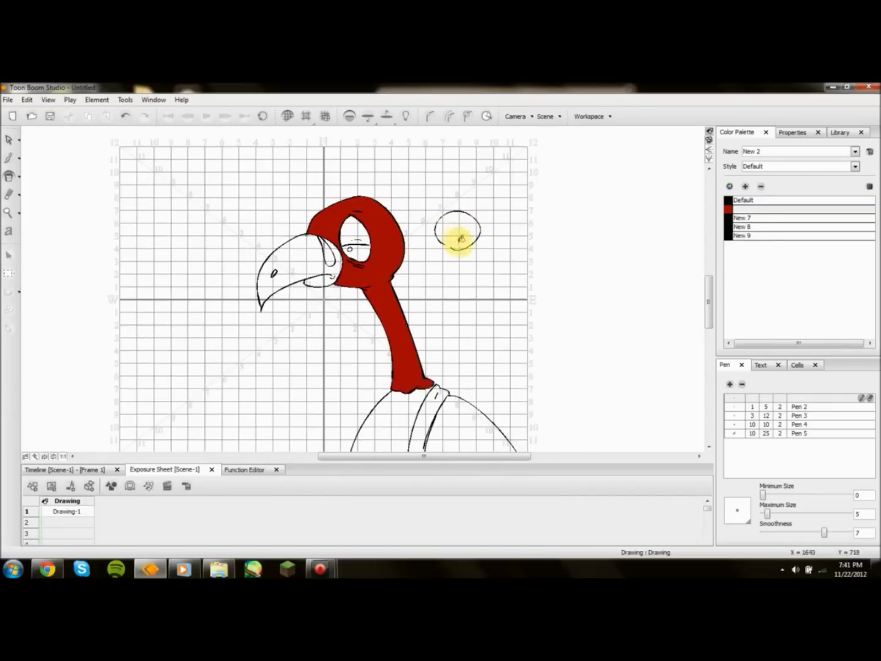
key("1")
left_click(433, 245)
key("2")
key("2")
key("2")
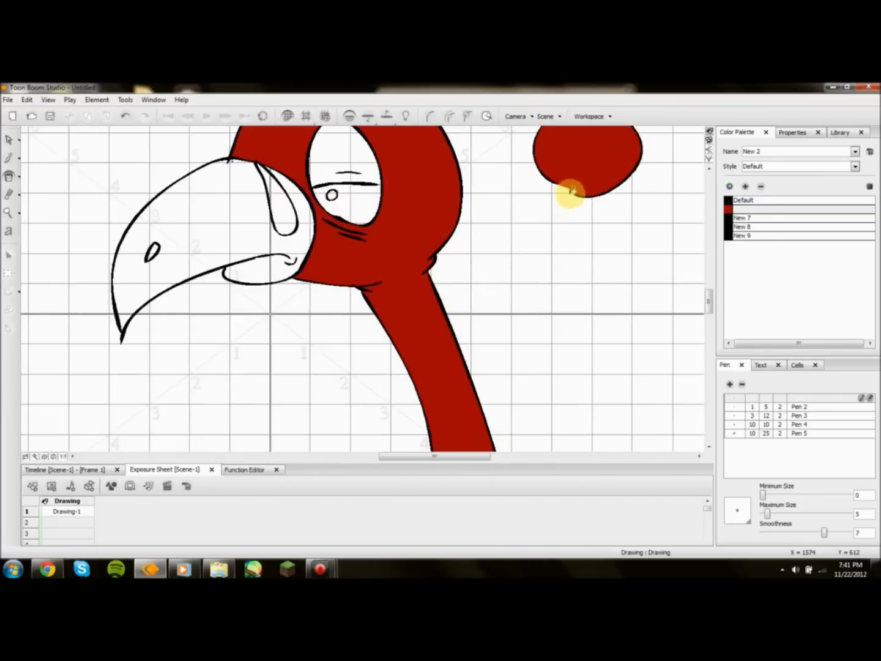
key("1")
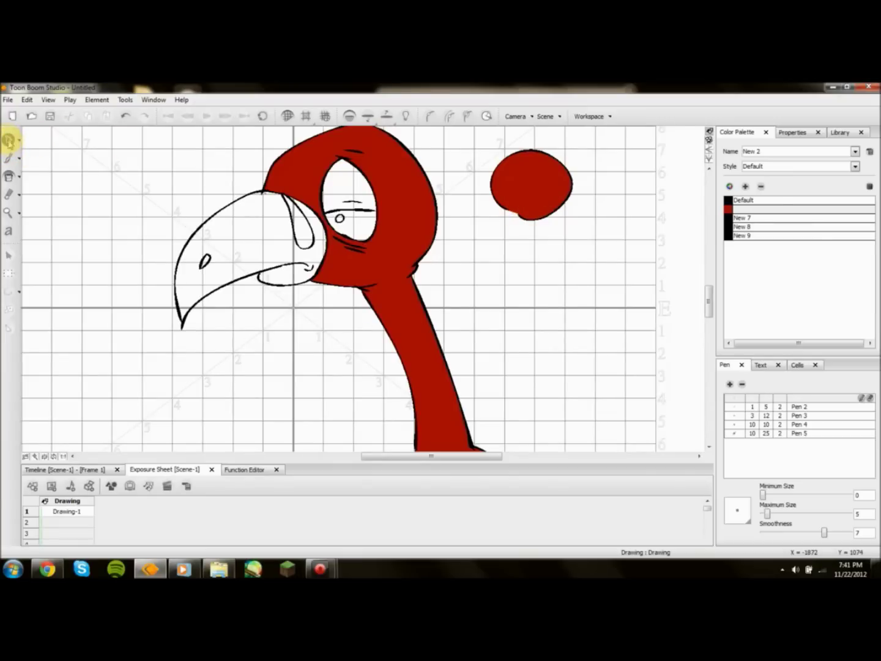
key("ctrl+z")
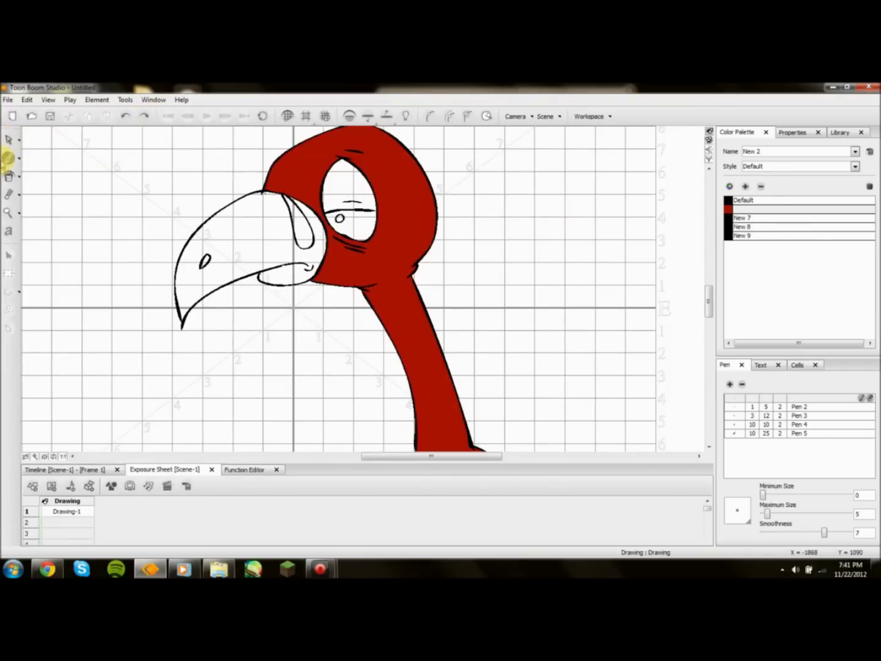
Undo the extra red circle and a stray recolouring of the head.
left_click_drag(9, 158, 25, 173)
left_click(744, 202)
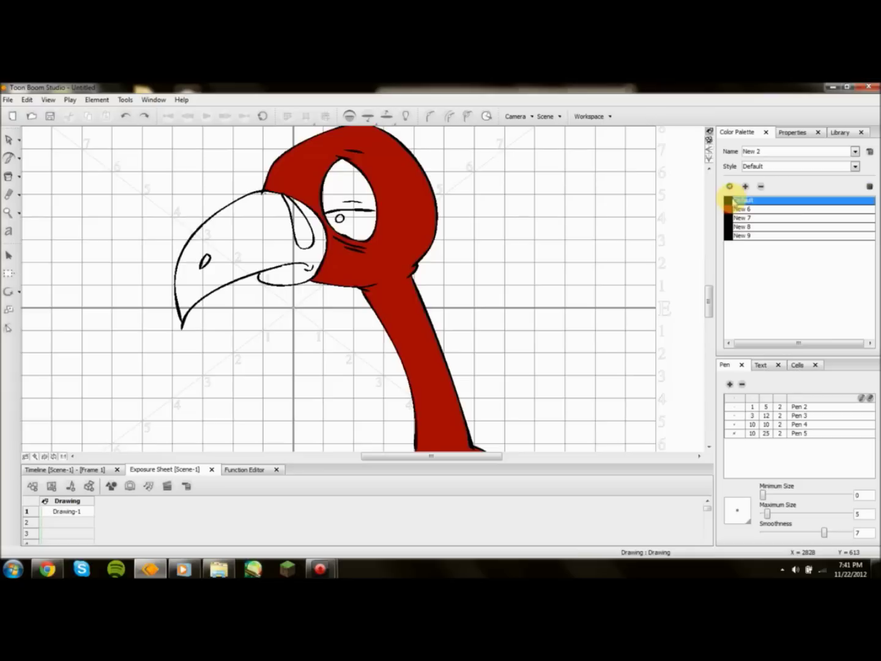
mouse_move(16, 179)
left_mouse_down()
mouse_move(31, 197)
mouse_move(40, 190)
left_mouse_up()
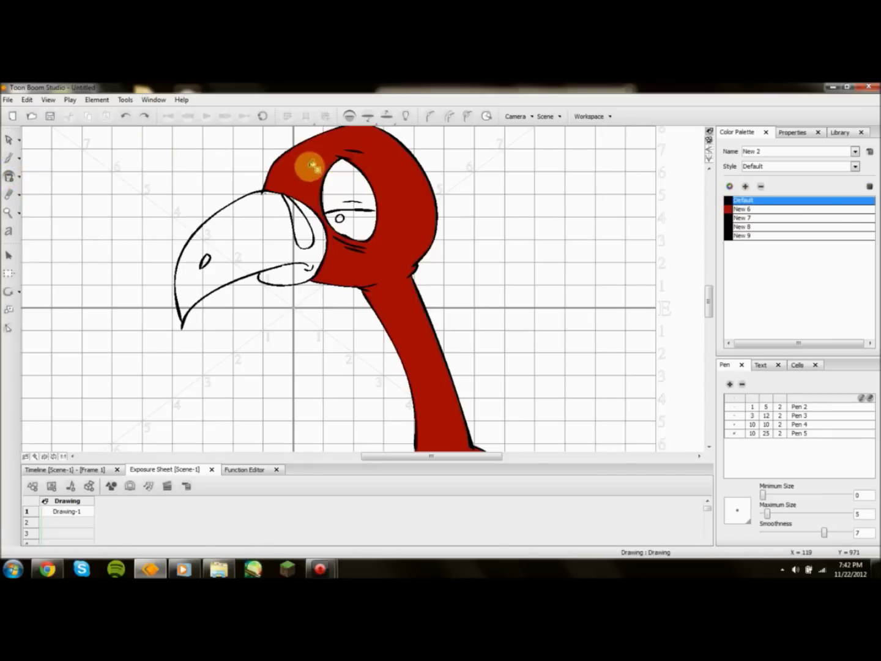
left_click(315, 172)
key("ctrl+z")
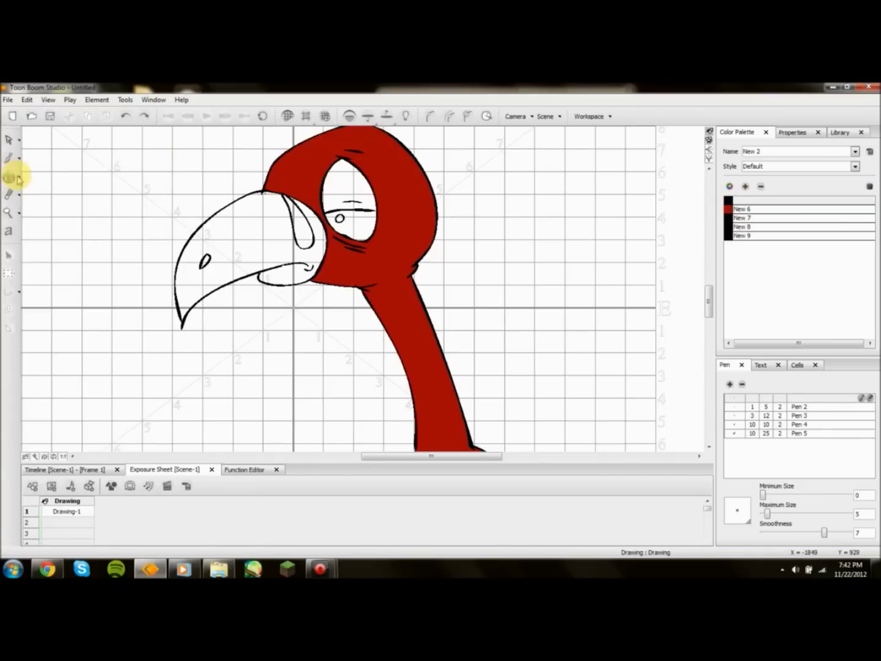
Sample the head's red with the Dropper so it becomes the current colour.
mouse_move(9, 176)
left_mouse_down()
mouse_move(20, 178)
mouse_move(48, 216)
left_mouse_up()
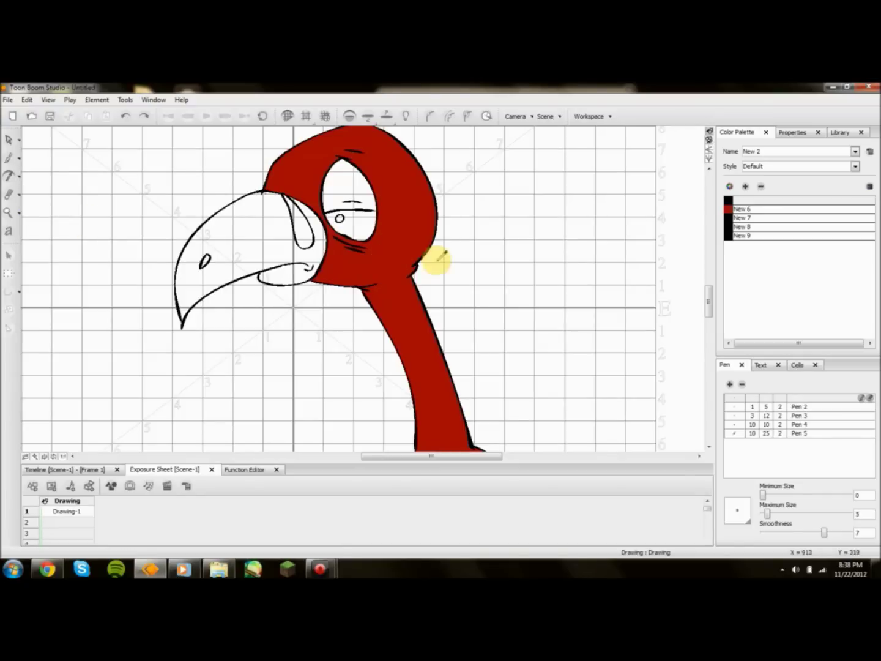
left_click(433, 232)
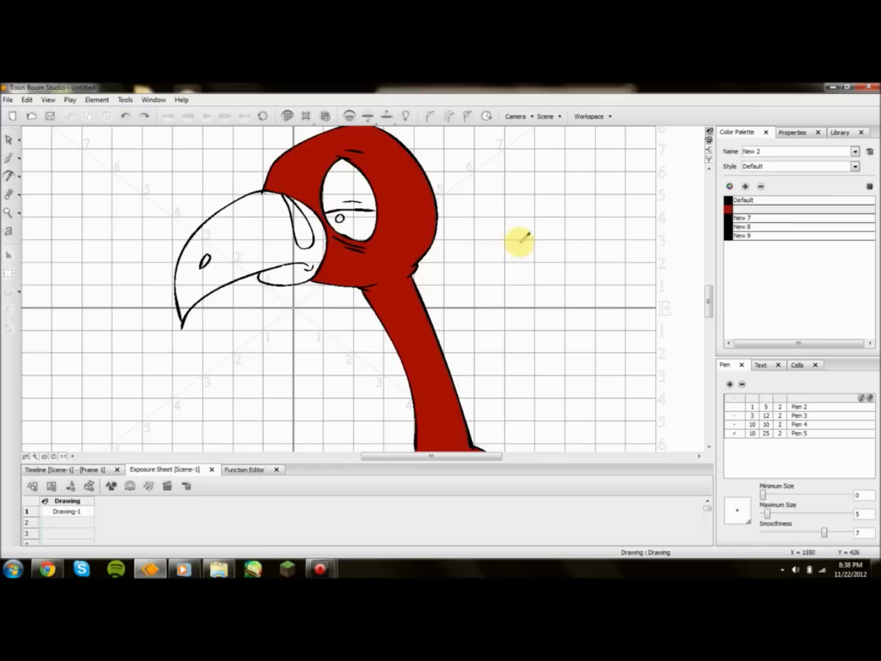
left_click(19, 181)
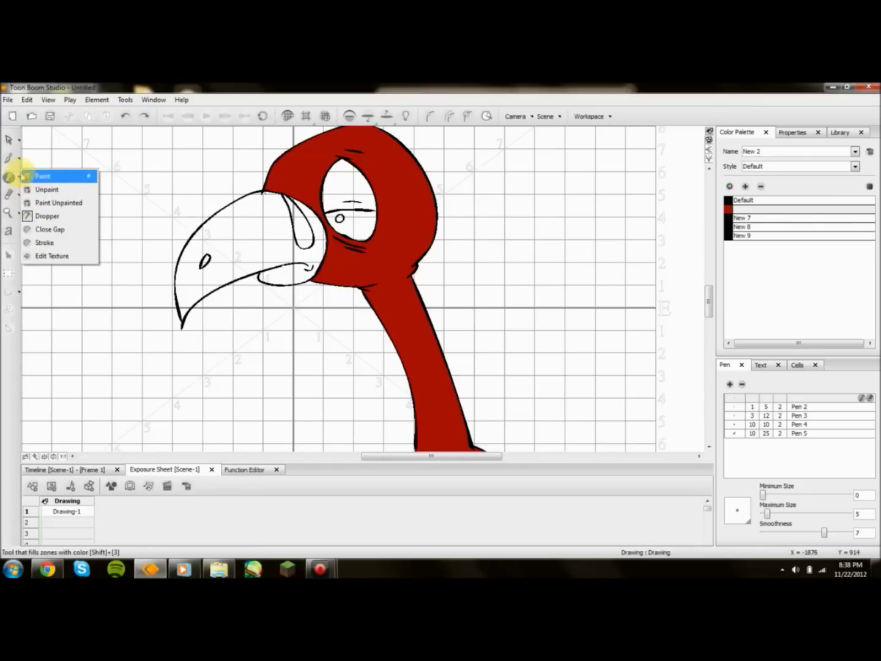
Draw a small rounded outline right of the head in the default colour.
left_click(22, 177)
left_click(13, 176)
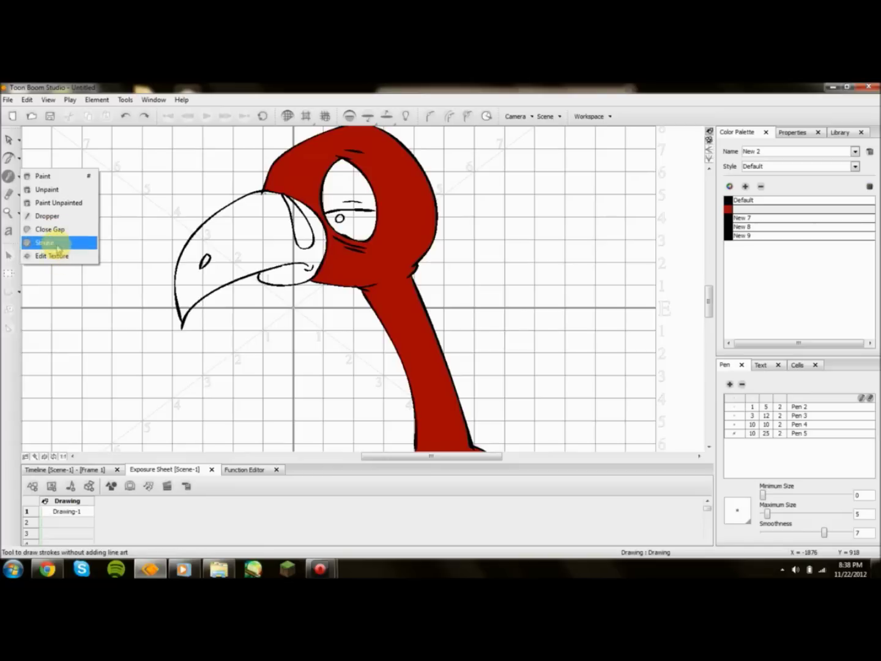
left_click(8, 160)
left_click(740, 187)
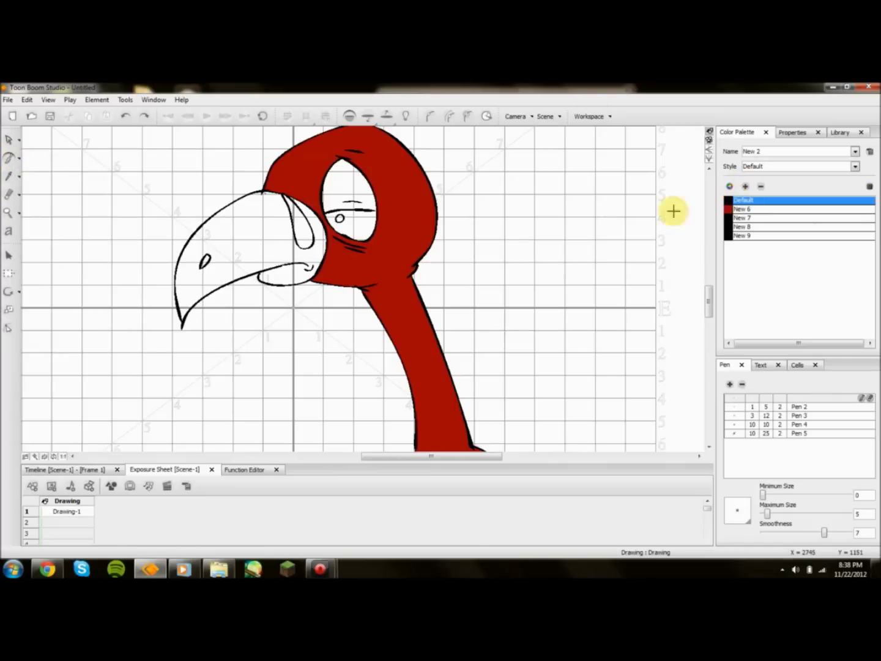
mouse_move(526, 262)
left_mouse_down()
mouse_move(524, 194)
mouse_move(560, 204)
mouse_move(569, 228)
mouse_move(556, 263)
mouse_move(536, 264)
left_mouse_up()
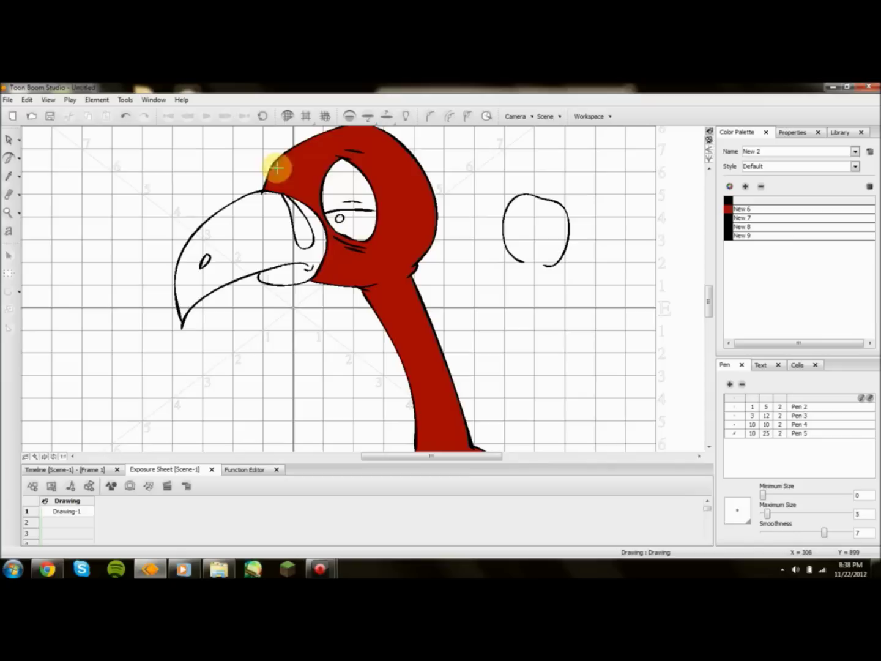
Close the opening at the bottom of the rounded outline with Close Gap.
left_click(19, 193)
left_click(48, 230)
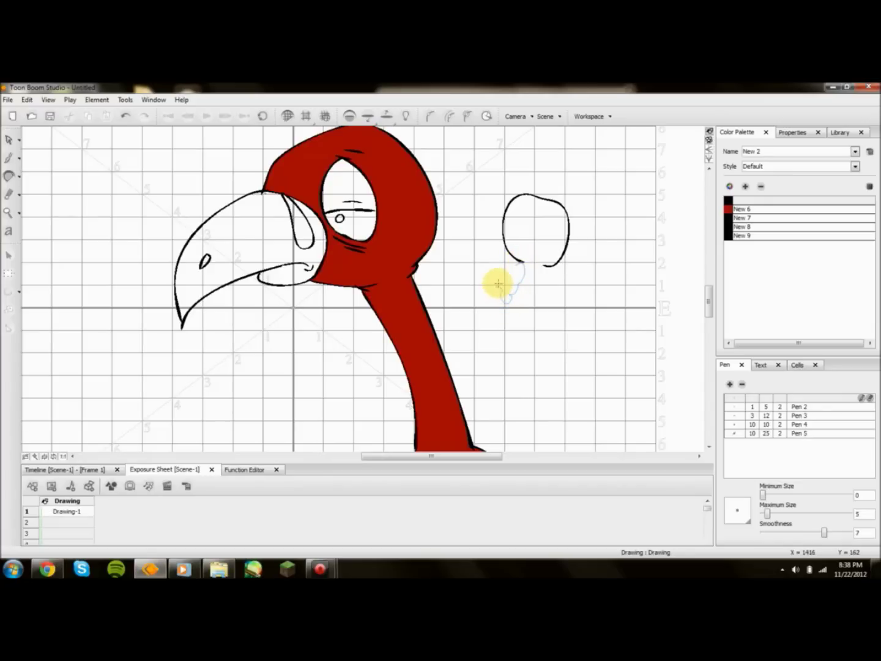
mouse_move(508, 266)
left_mouse_down()
mouse_move(482, 276)
mouse_move(477, 296)
mouse_move(488, 316)
mouse_move(514, 326)
mouse_move(541, 314)
mouse_move(551, 283)
left_mouse_up()
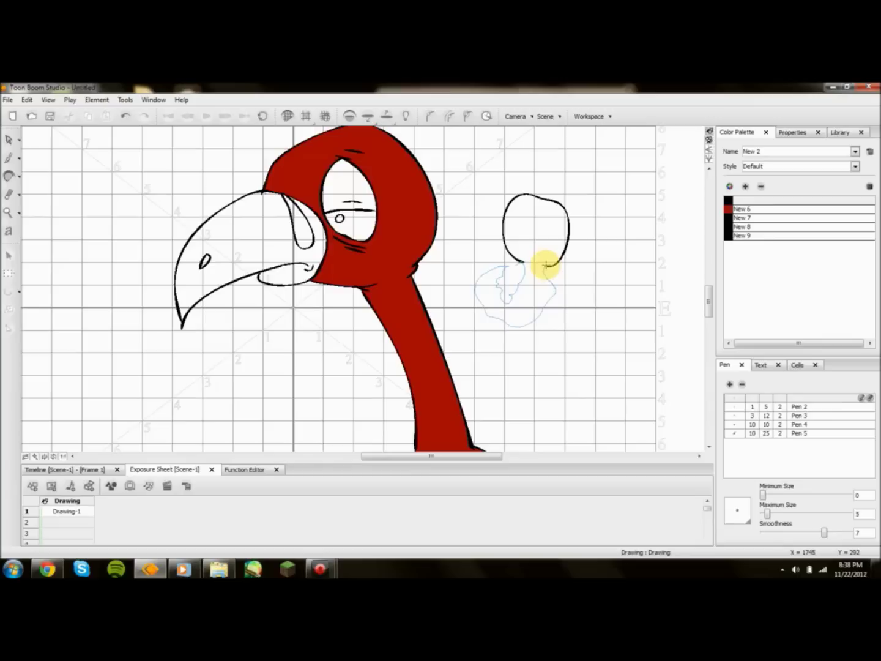
left_click_drag(545, 265, 546, 265)
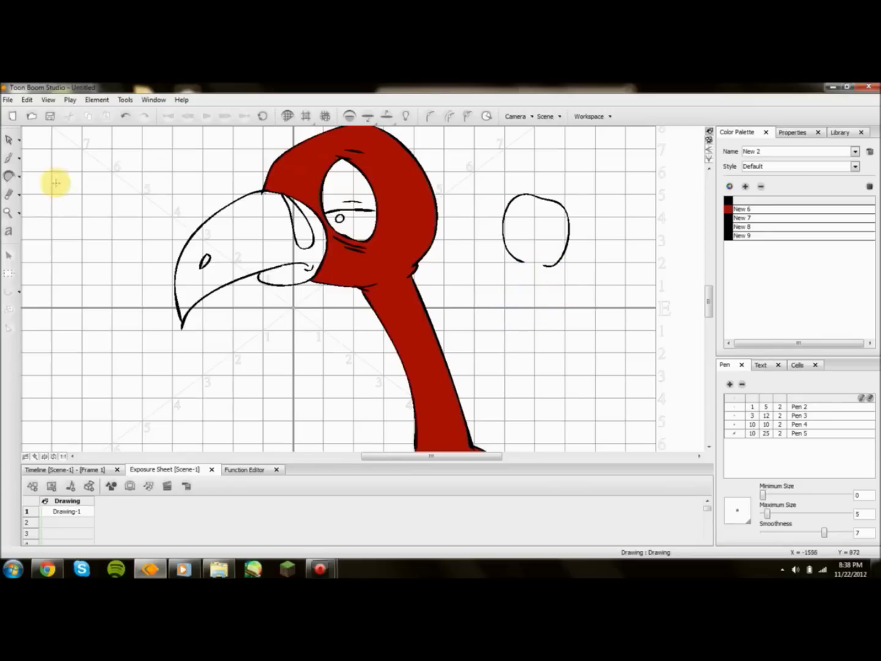
Fill the closed rounded shape with the red New 6.
left_click(20, 176)
left_click(22, 176)
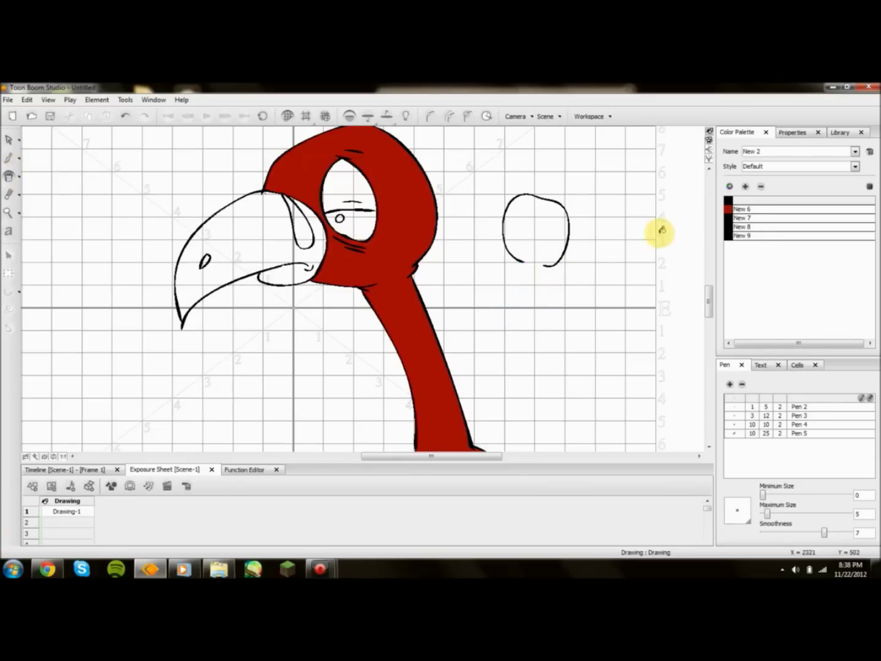
left_click(742, 208)
left_click(541, 220)
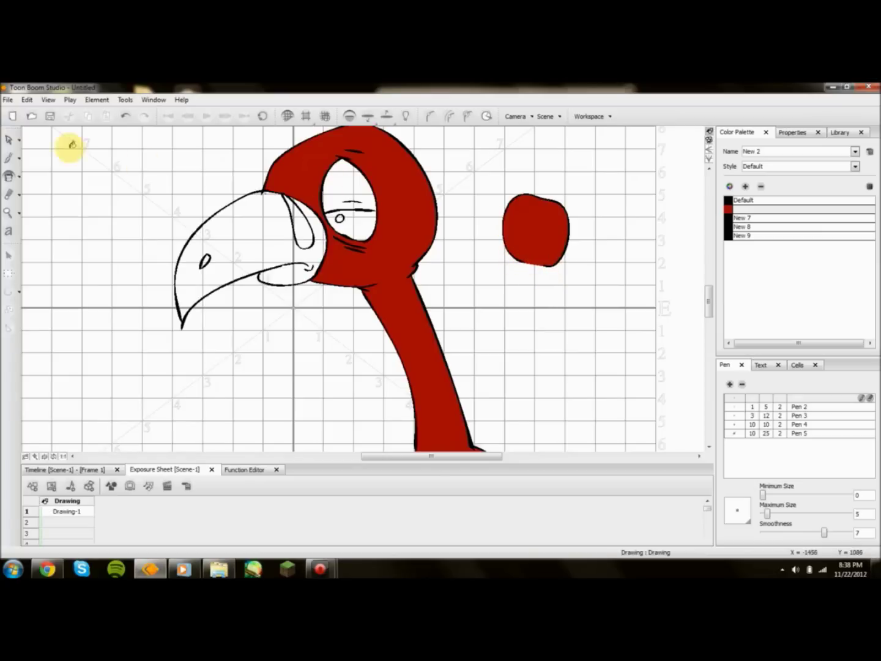
Redo the shape's closing with a curved tail and paint the shape and tail red.
key("ctrl+z")
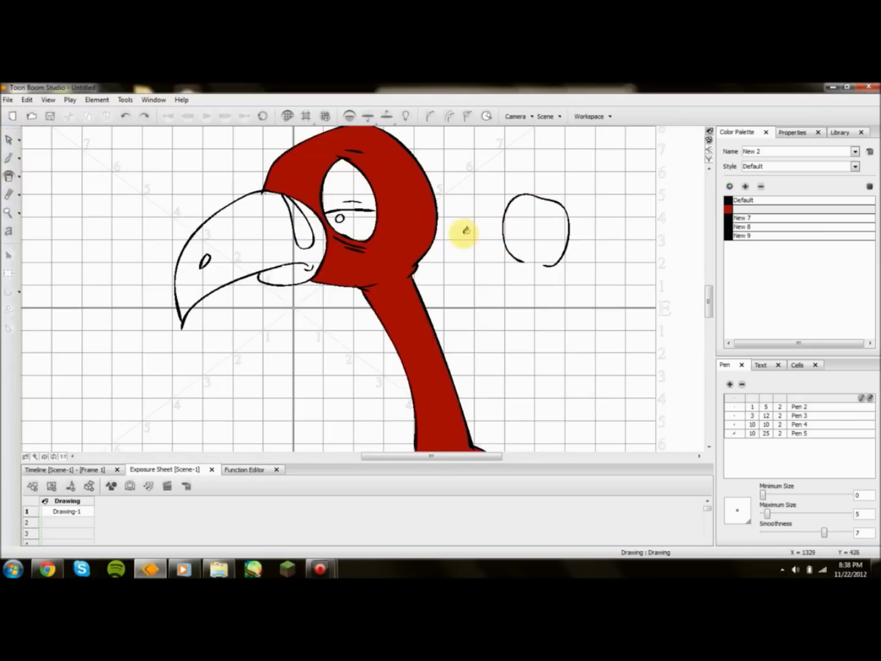
left_click_drag(19, 177, 44, 236)
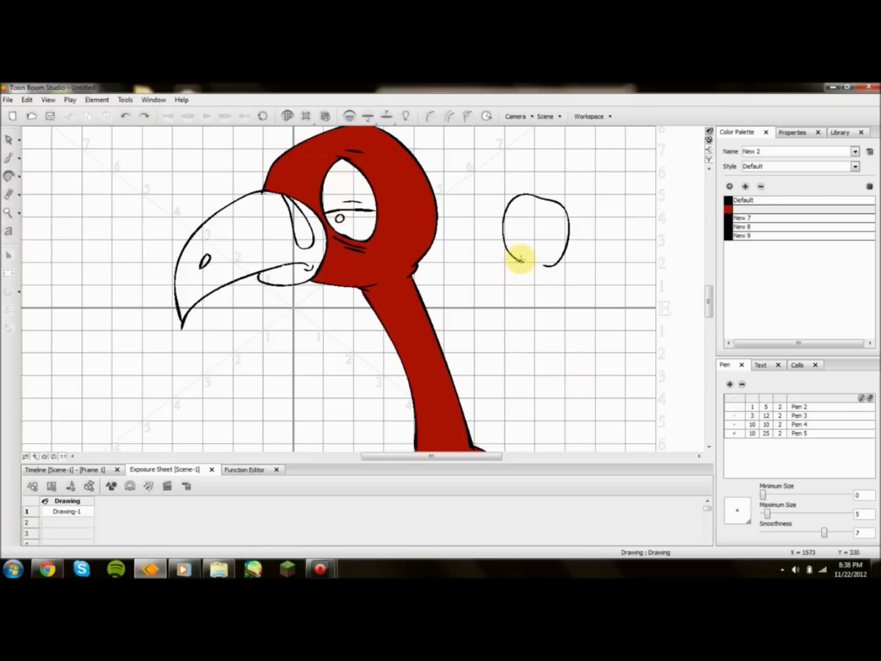
mouse_move(532, 245)
left_mouse_down()
mouse_move(528, 279)
mouse_move(550, 302)
mouse_move(551, 283)
mouse_move(581, 279)
mouse_move(546, 266)
left_mouse_up()
mouse_move(20, 175)
left_mouse_down()
mouse_move(17, 121)
mouse_move(28, 121)
left_mouse_up()
left_click_drag(532, 251, 538, 294)
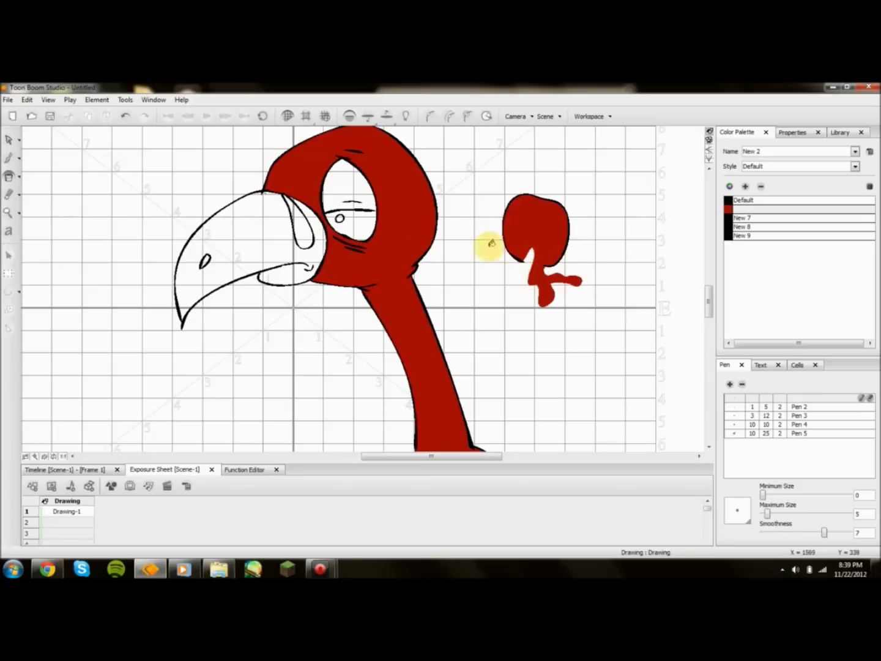
Draw and undo a stroke below, then fill the lower area with red.
mouse_move(17, 176)
left_mouse_down()
mouse_move(48, 217)
mouse_move(53, 245)
left_mouse_up()
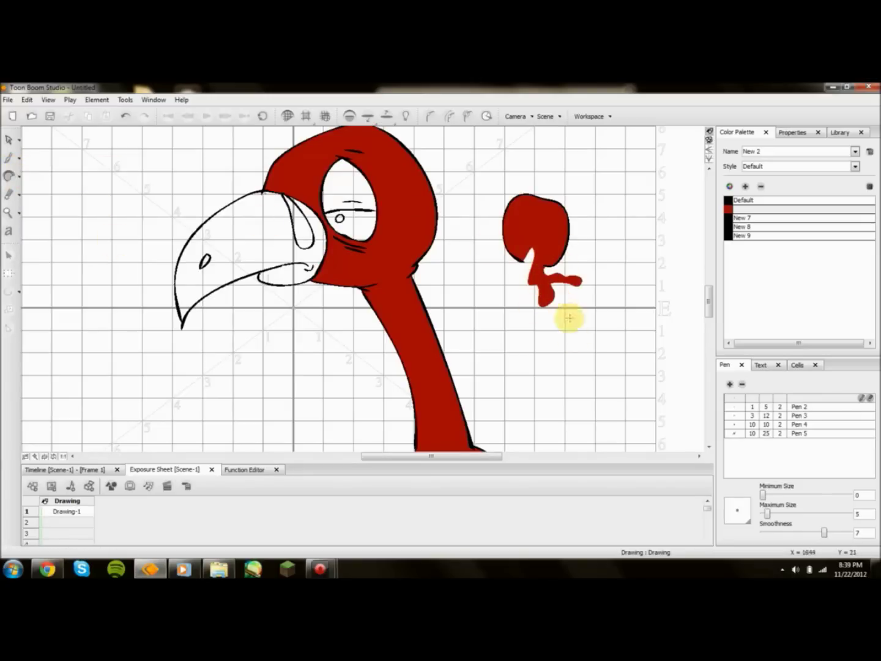
mouse_move(506, 375)
left_mouse_down()
mouse_move(550, 358)
mouse_move(599, 373)
left_mouse_up()
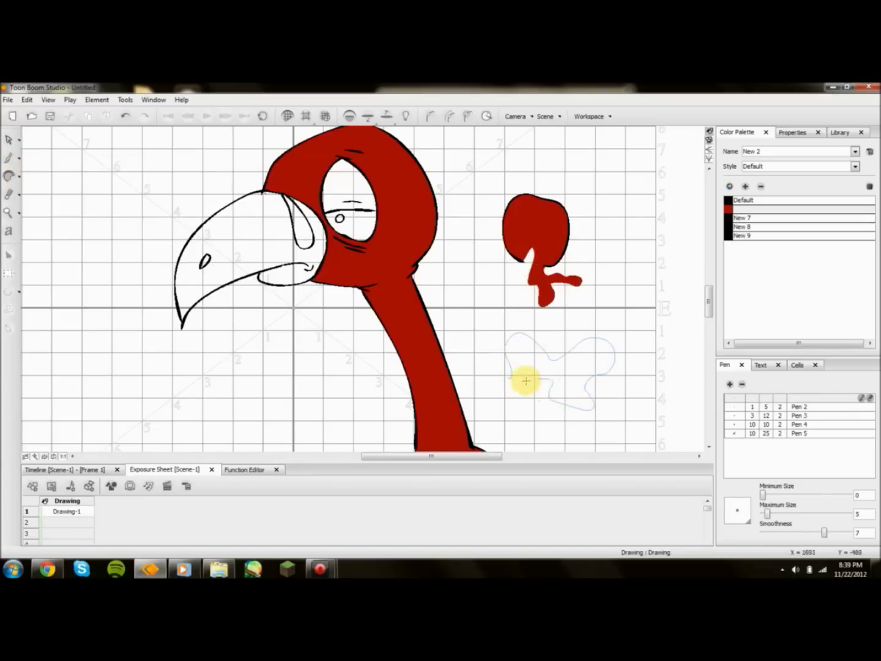
key("ctrl+z")
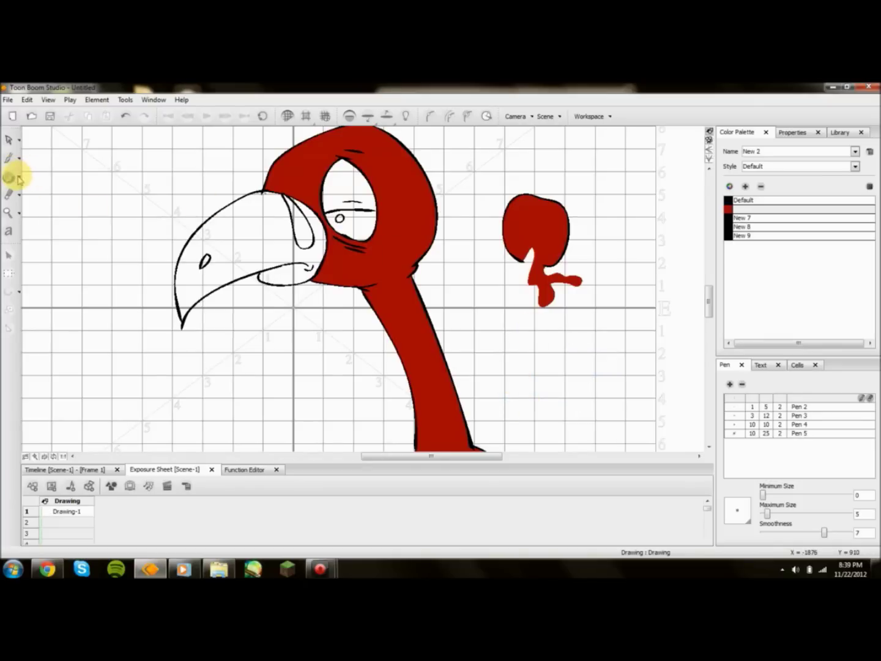
left_click_drag(17, 178, 36, 174)
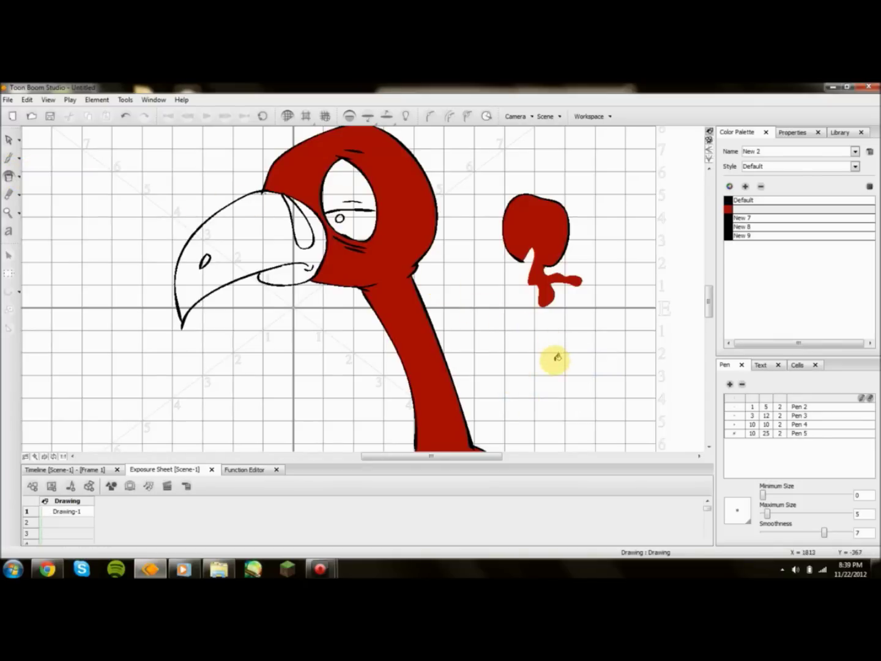
left_click(532, 377)
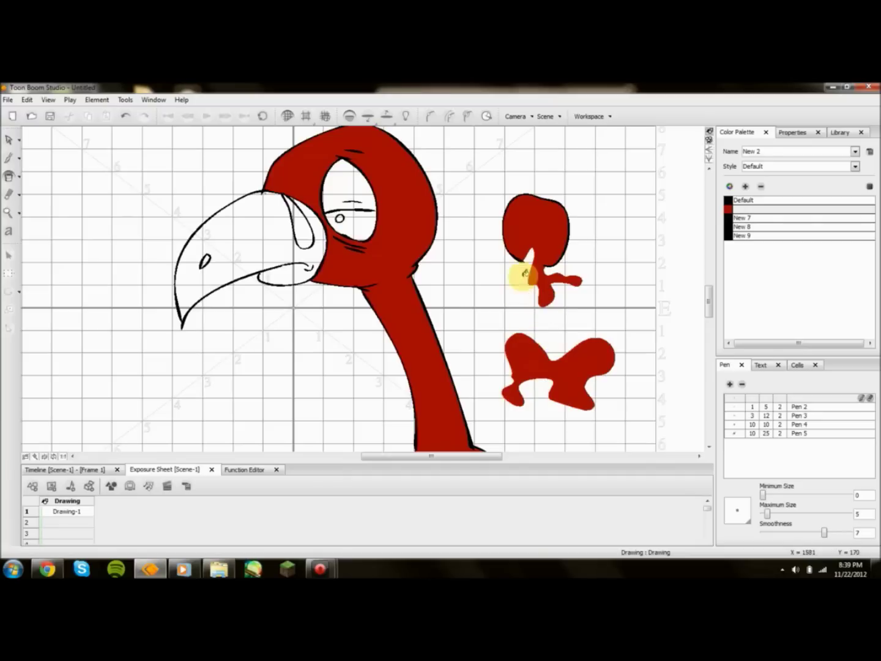
Preview outlines, draw two small strokes, then undo back to bare line art.
key("shift+l")
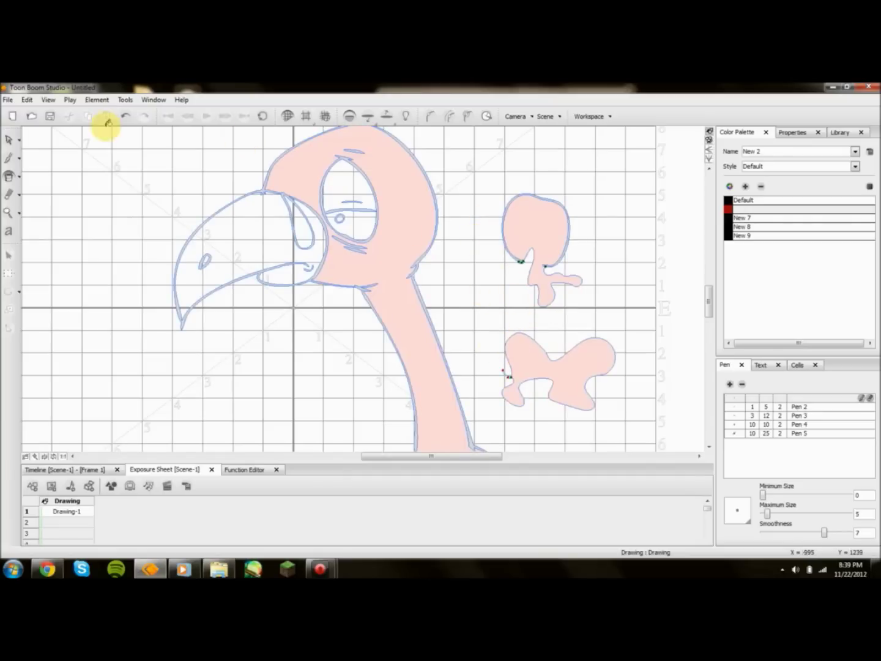
left_click_drag(19, 179, 30, 243)
left_click_drag(457, 277, 483, 272)
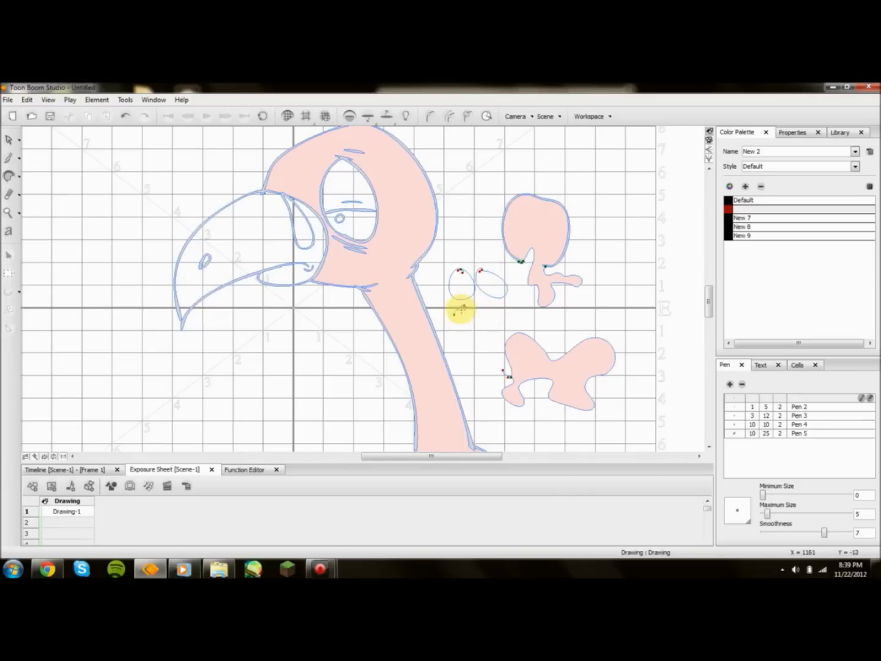
left_click_drag(463, 311, 510, 300)
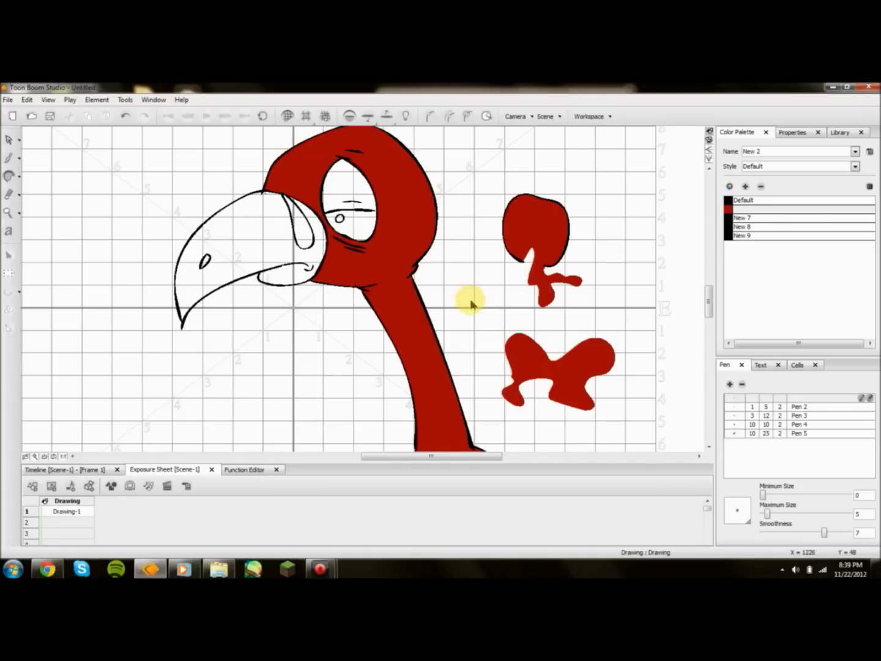
key("ctrl+z")
key("ctrl+z")
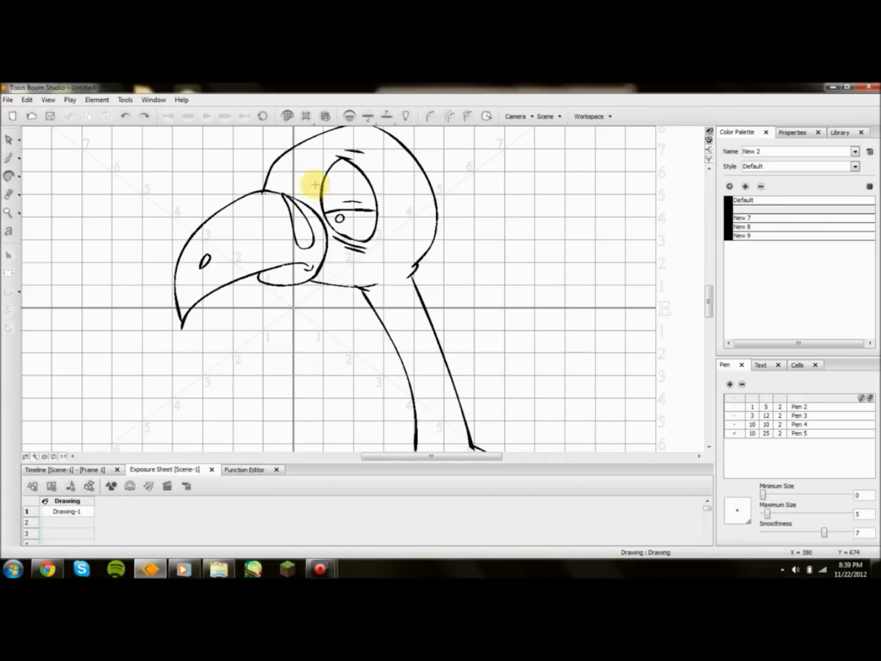
Restore the red head fill, remove the side outline, and add a Close Gap stroke.
left_click(144, 116)
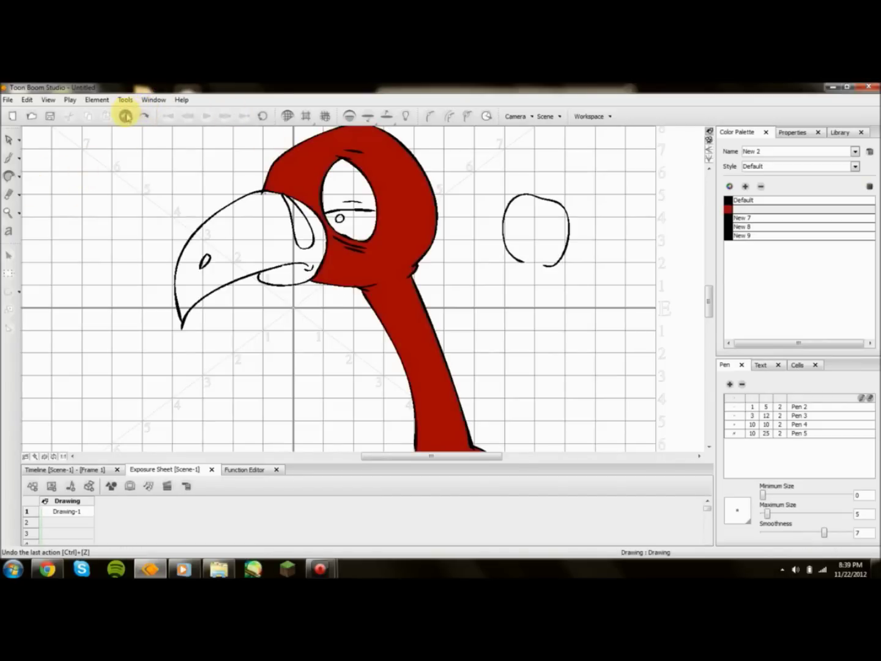
left_click(123, 115)
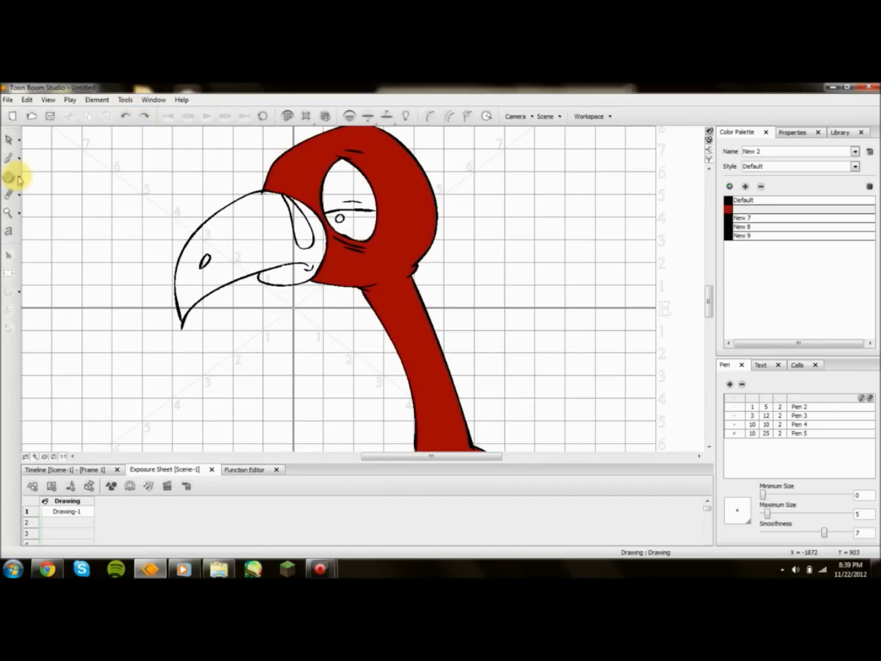
left_click(19, 179)
left_click(36, 228)
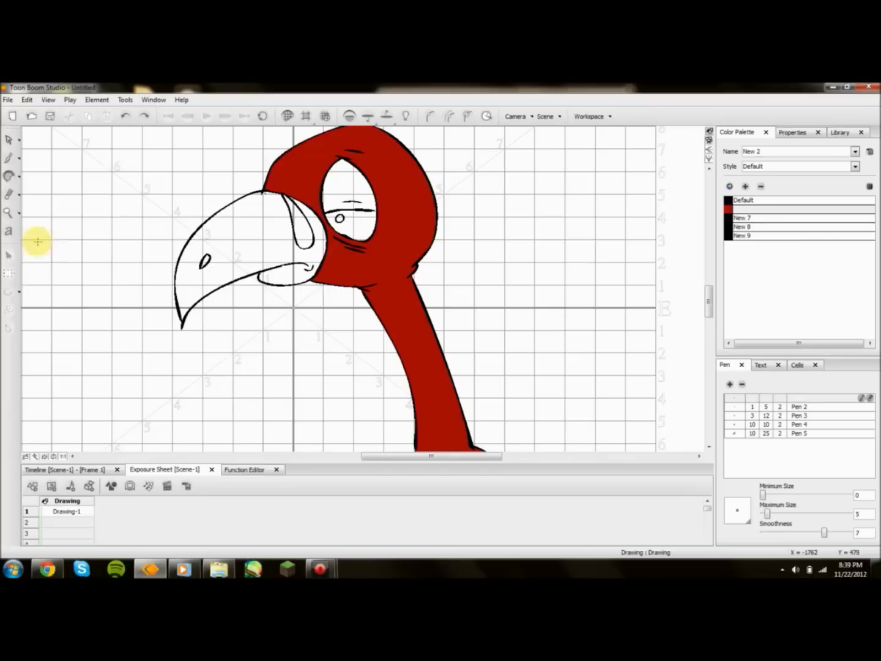
left_click_drag(444, 295, 398, 280)
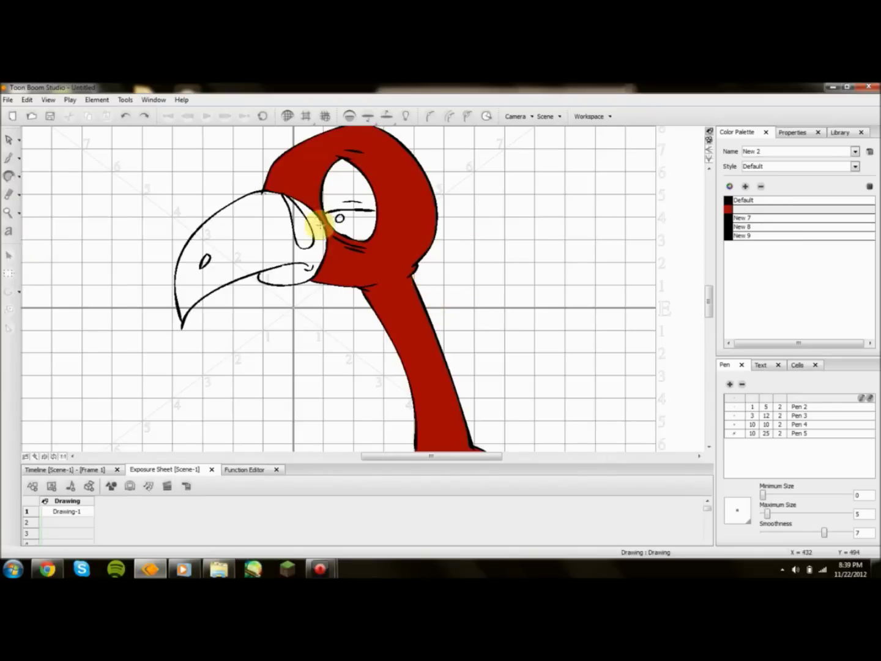
Show the head's strokes in faded outline mode with the Stroke tool.
left_click(18, 178)
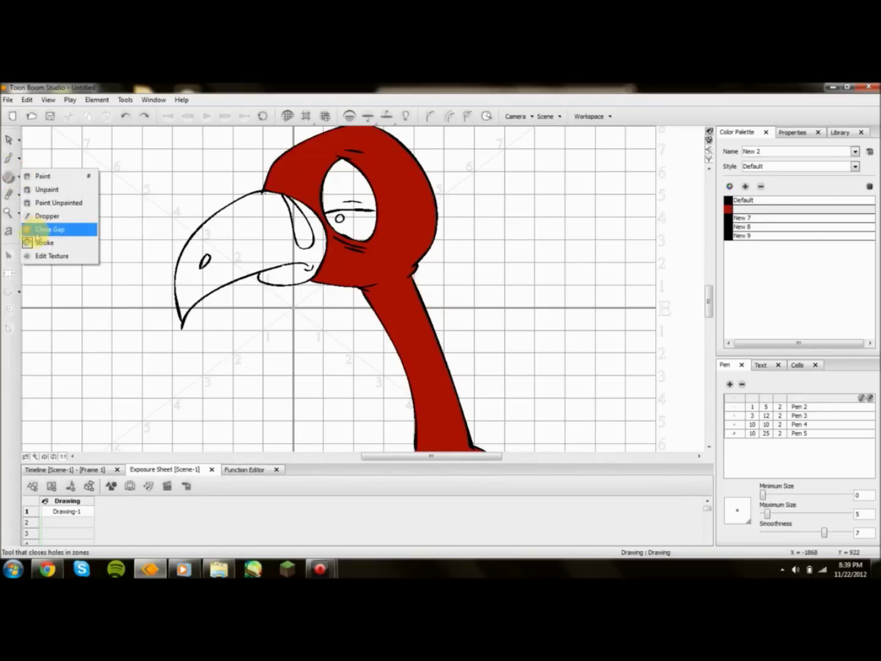
left_click(37, 242)
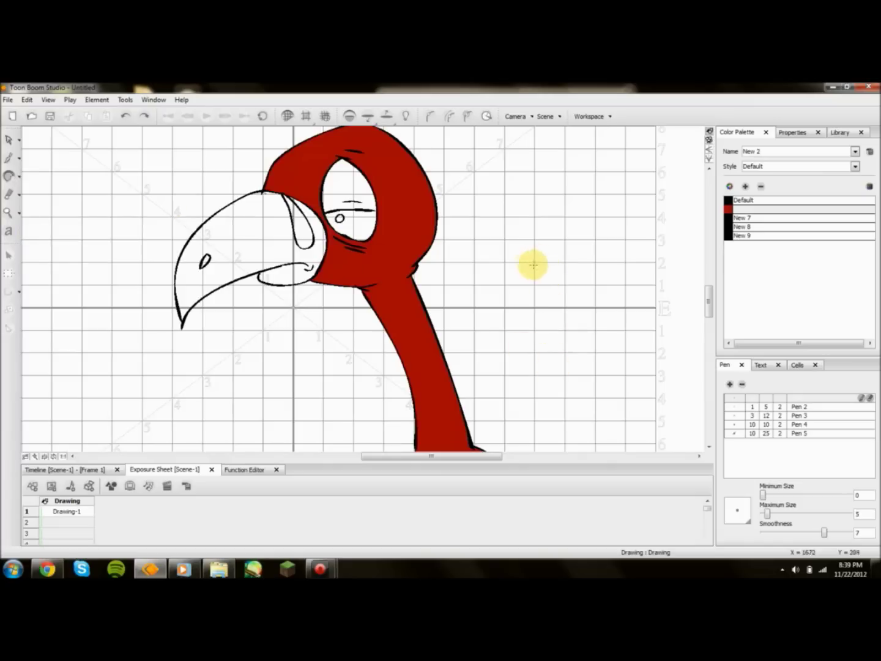
left_click(432, 187)
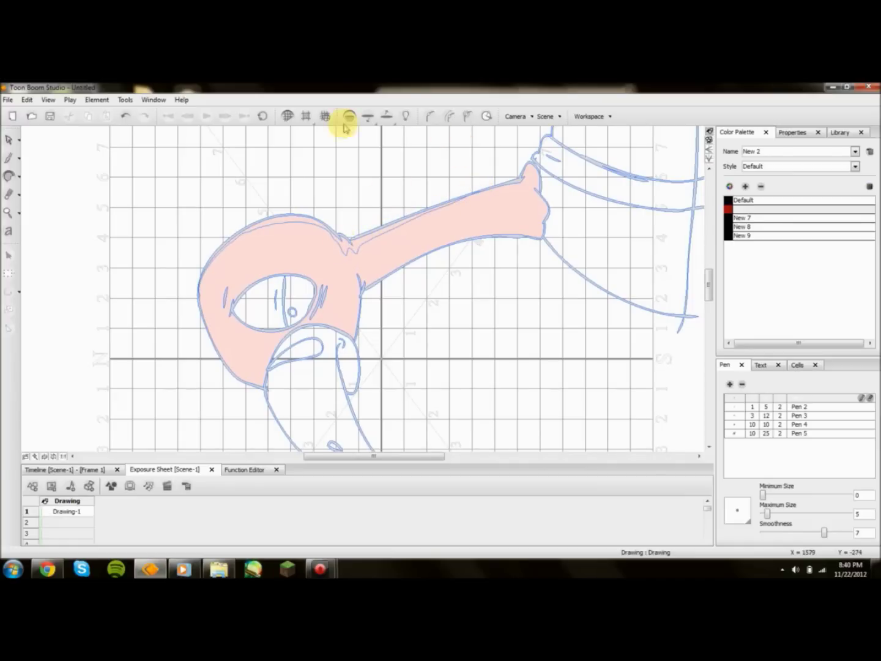
left_click(20, 177)
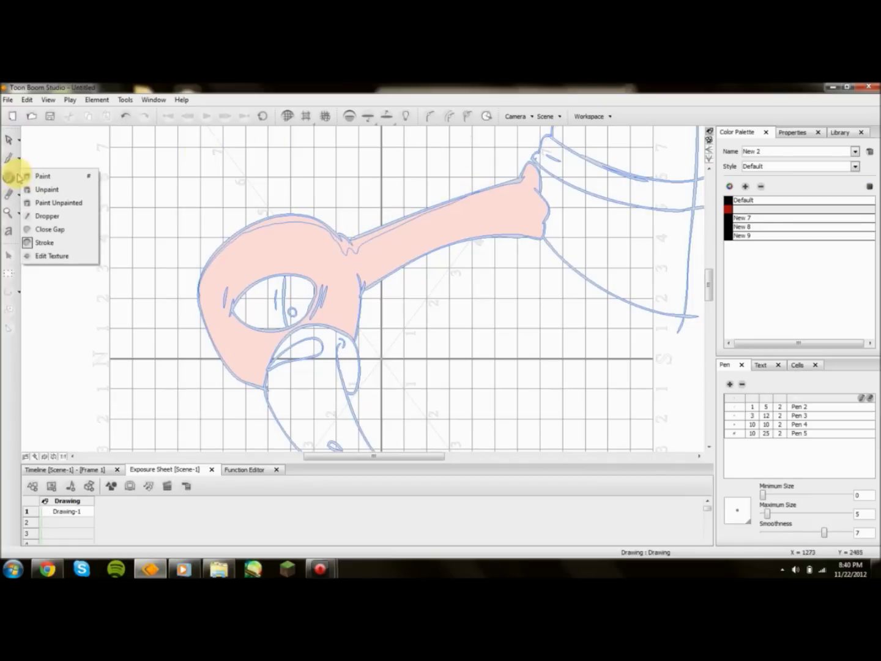
Smooth the neck's top contour with the Contour Editor to reduce its points.
left_click(17, 141)
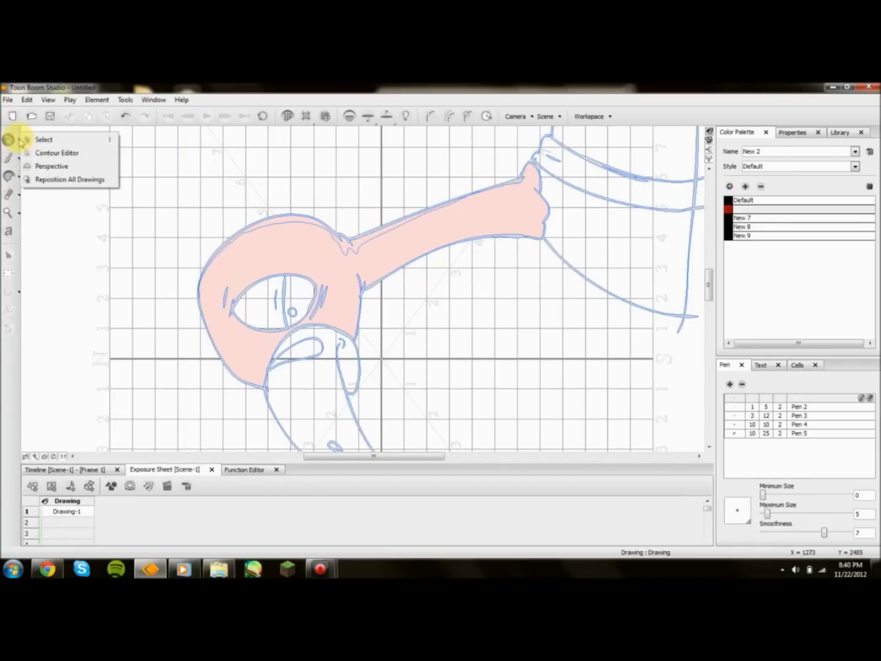
left_click(57, 153)
left_click(284, 223)
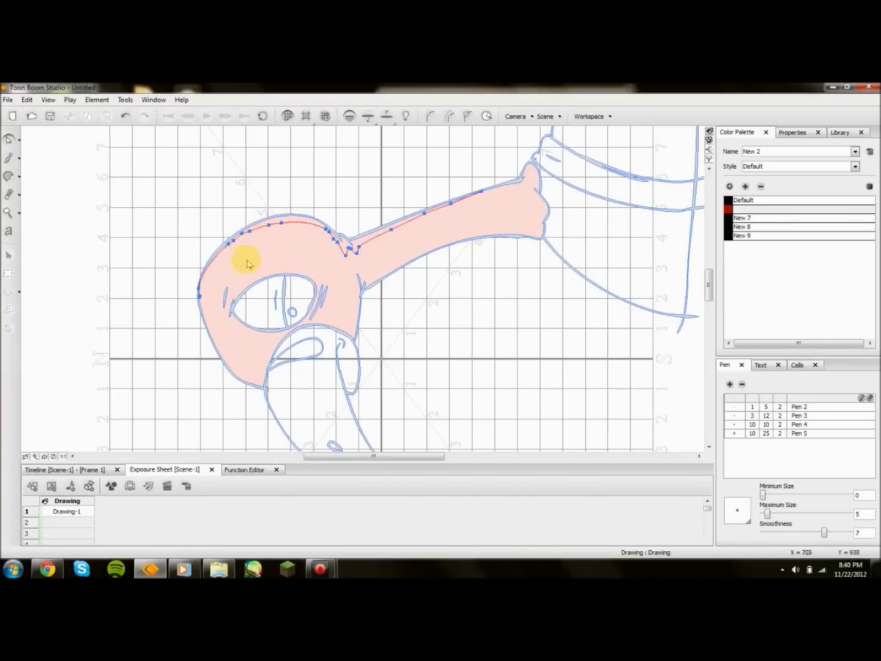
right_click(260, 225)
left_click(301, 380)
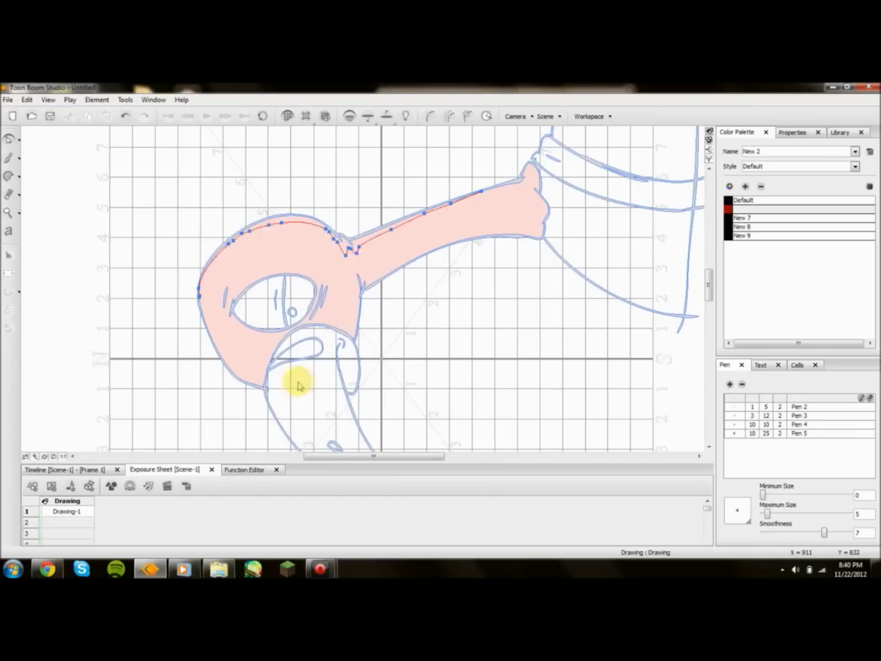
Set New 7 to dark red and paint the shadow zone along the head's back edge.
left_click(20, 176)
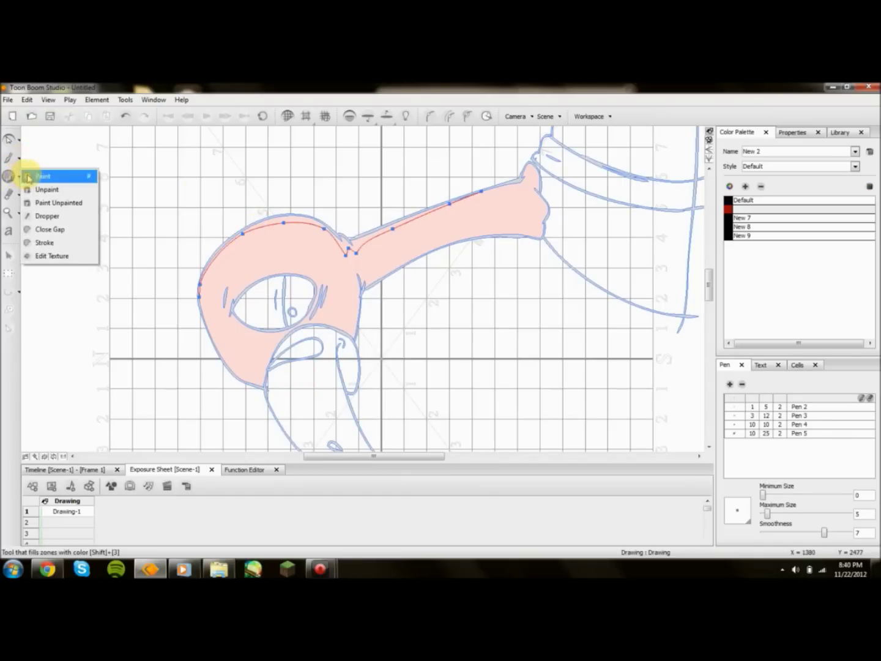
left_click(37, 179)
double_click(731, 217)
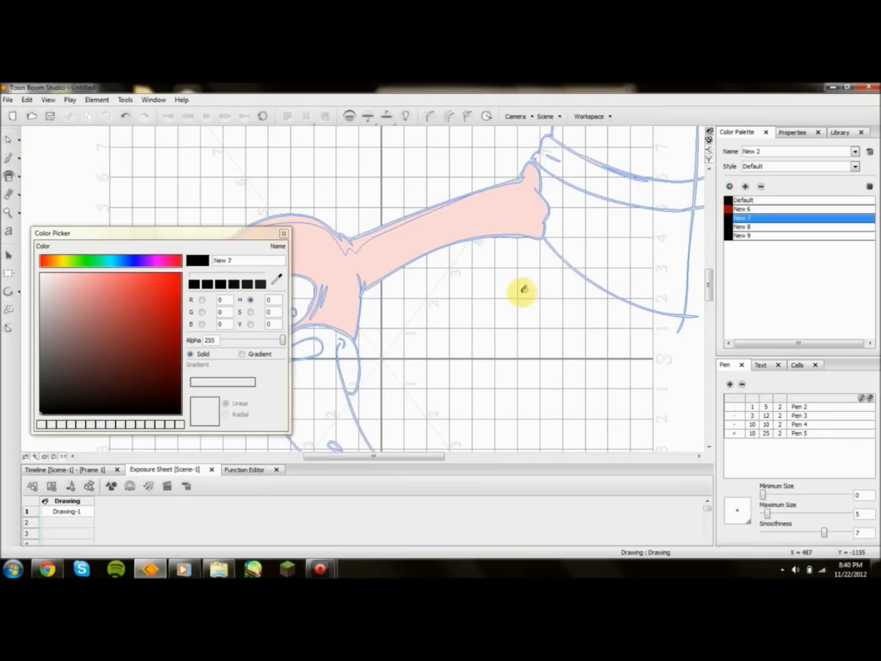
left_click_drag(152, 336, 163, 365)
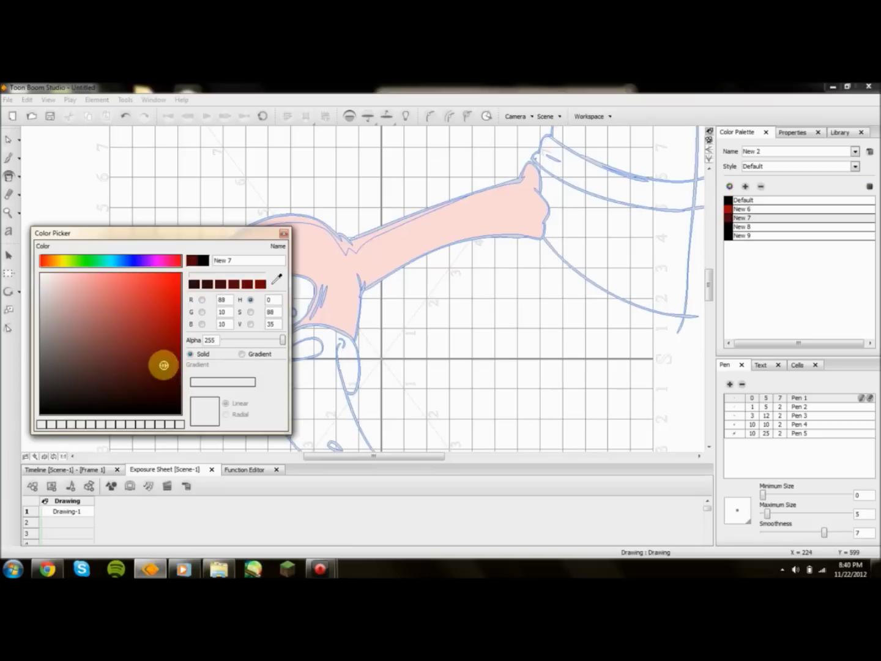
left_click(284, 235)
left_click(289, 229)
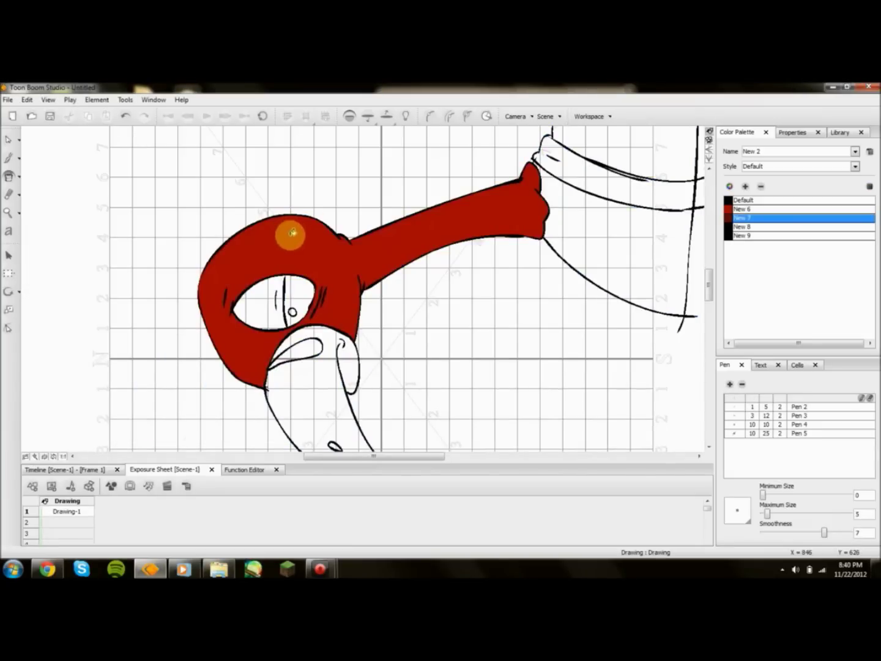
Rotate and zoom the view to inspect the turkey's head and its shadow.
key("shift+x")
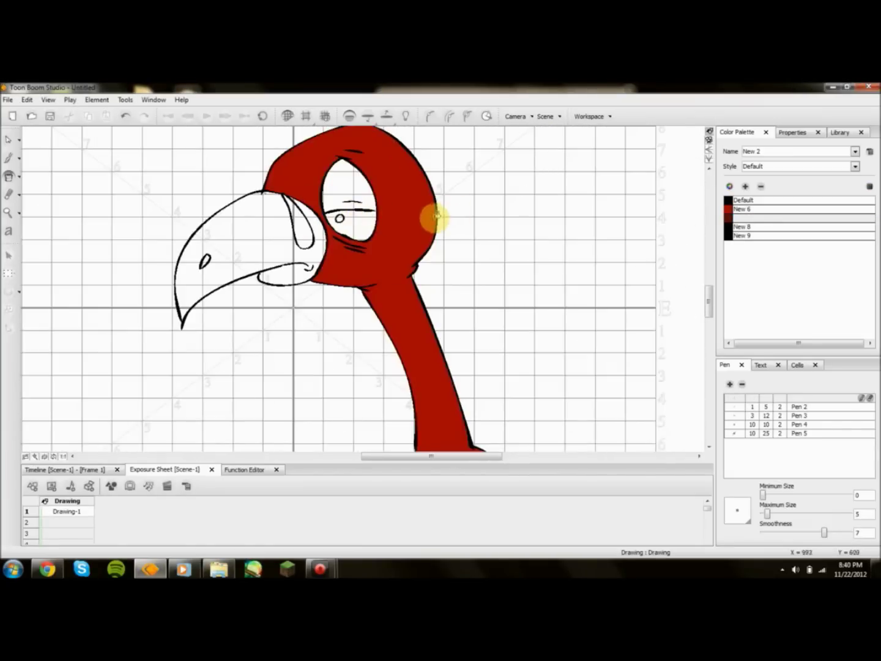
key("ctrl+alt+comma")
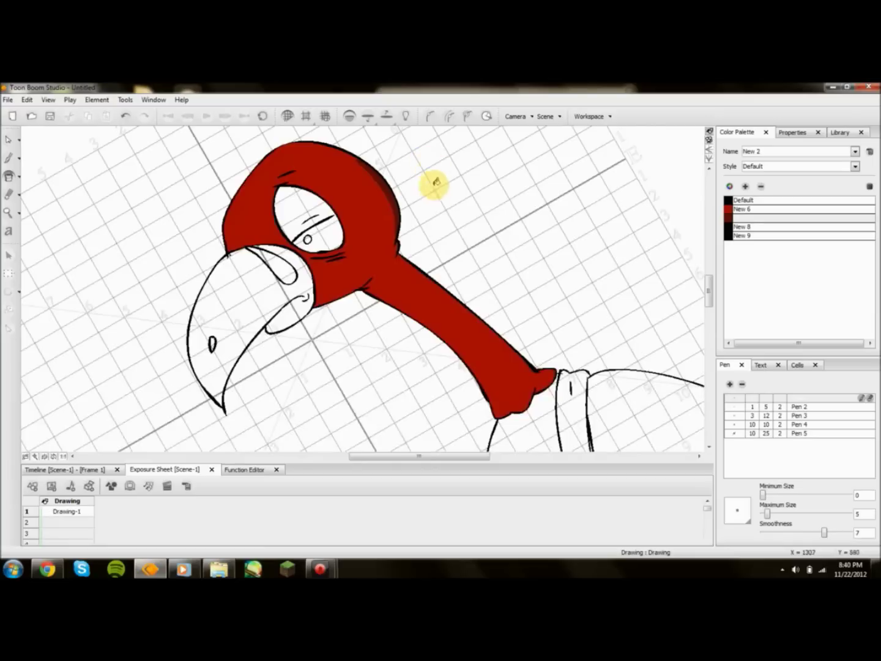
key("shift+x")
key("2")
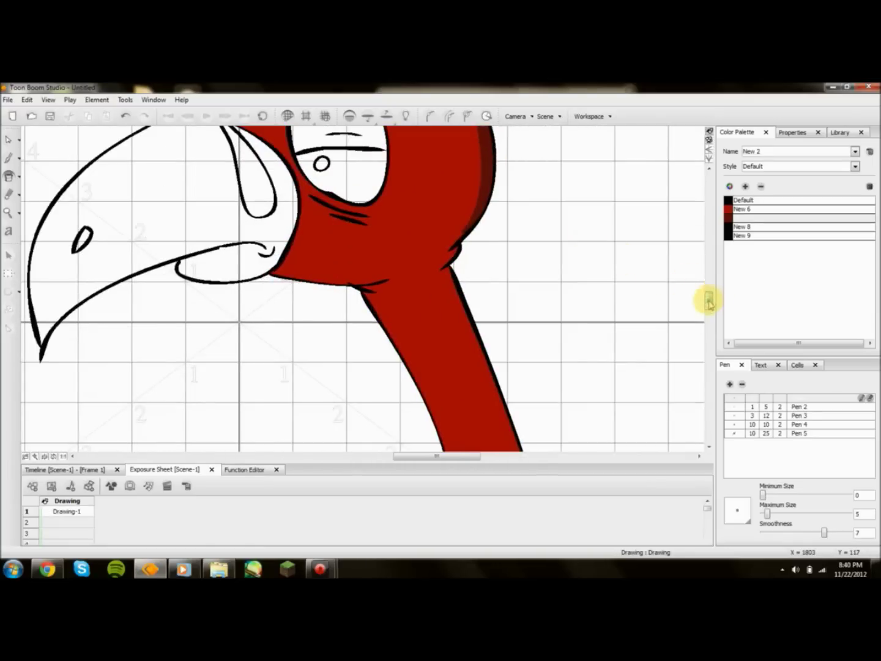
scroll(686, 278, "up", 3)
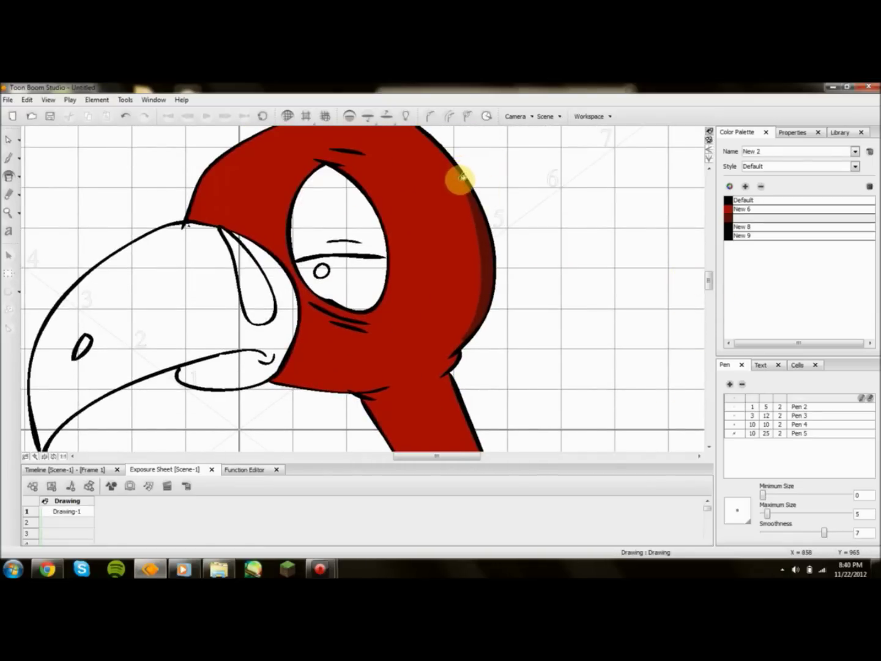
key("2")
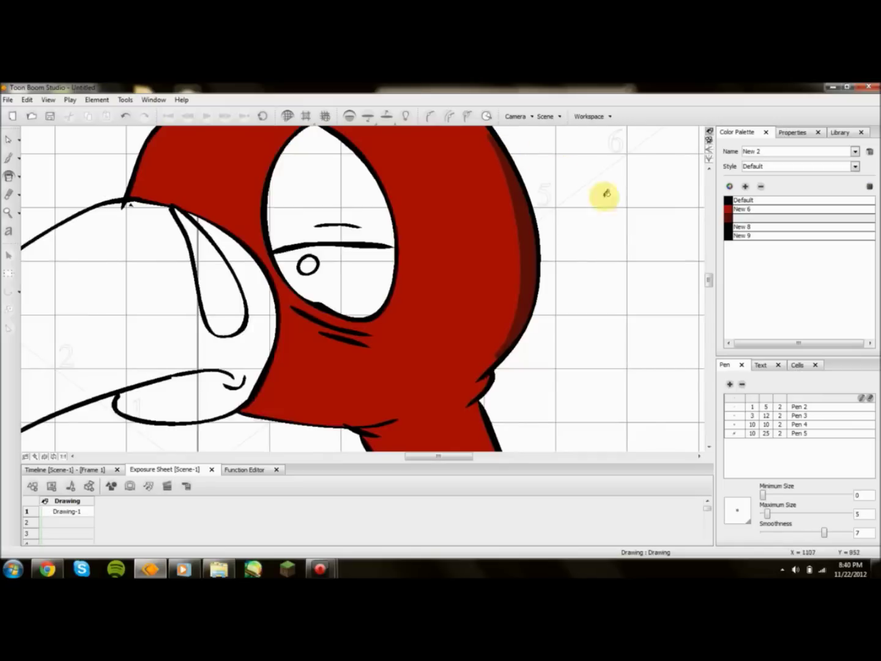
scroll(708, 283, "down", 2)
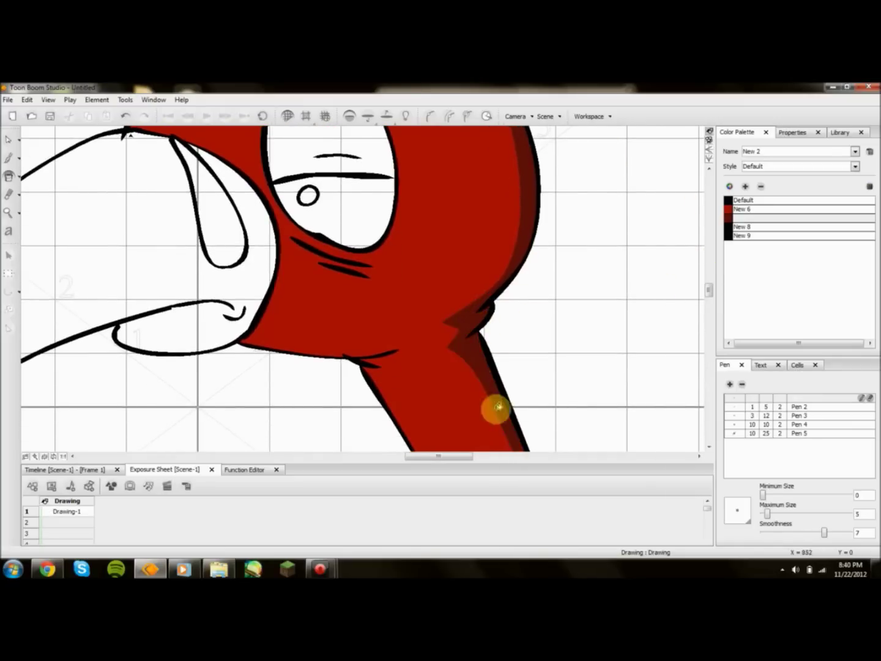
key("1")
key("1")
key("1")
key("2")
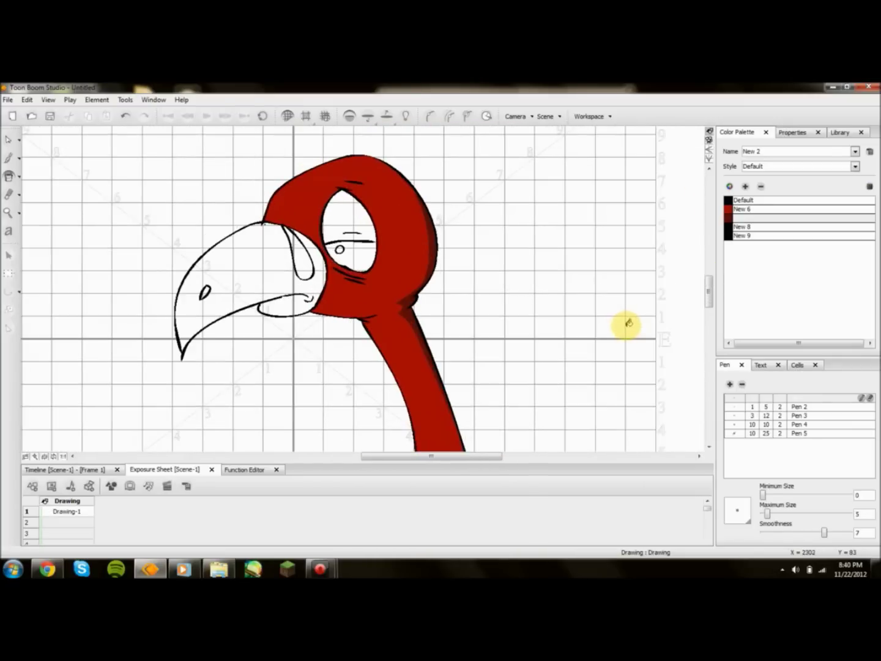
key("2")
key("2")
scroll(708, 290, "up", 2)
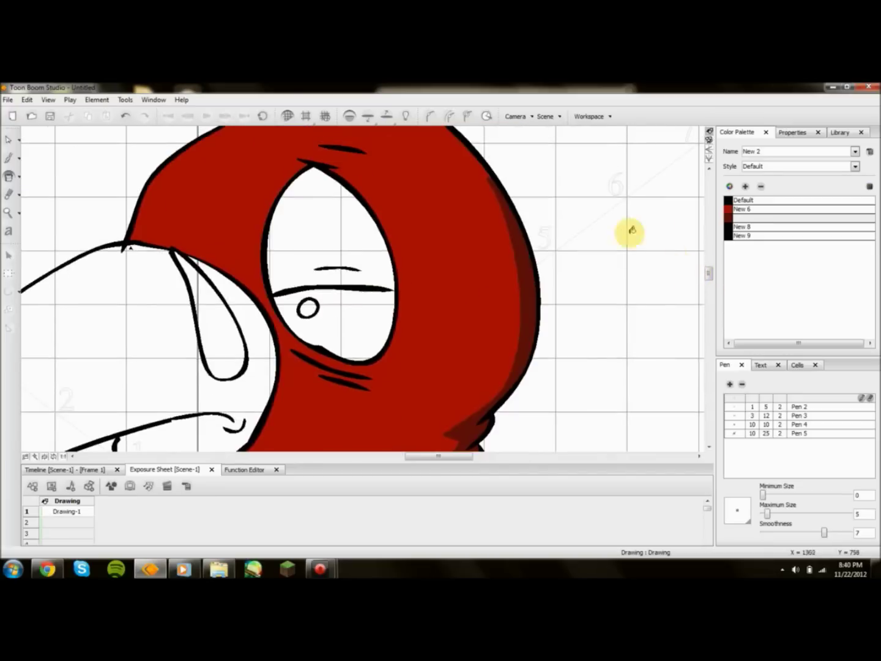
key("2")
Set swatch New 8 to a dark gold for the beak.
key("1")
key("1")
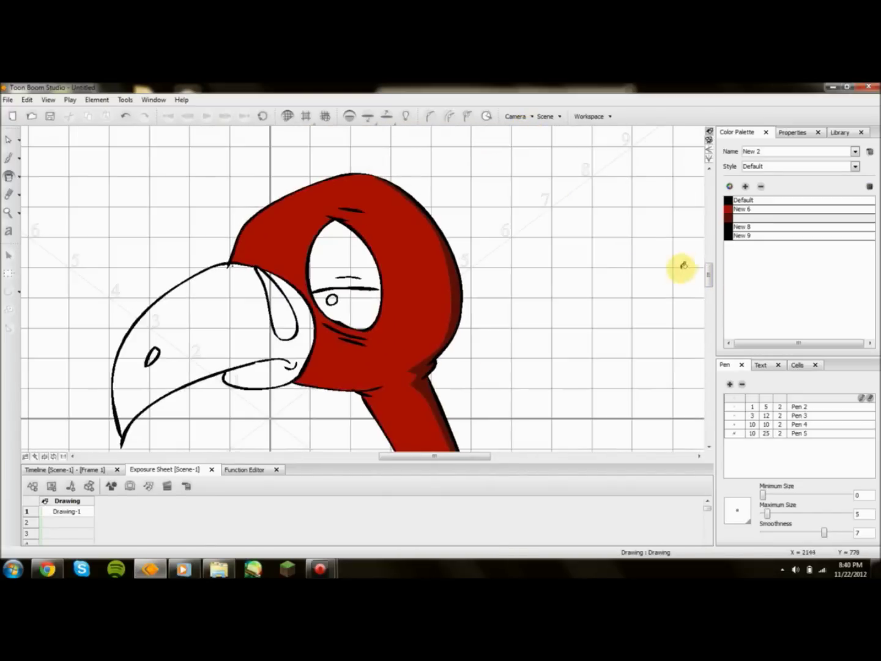
left_click_drag(706, 269, 708, 295)
key("1")
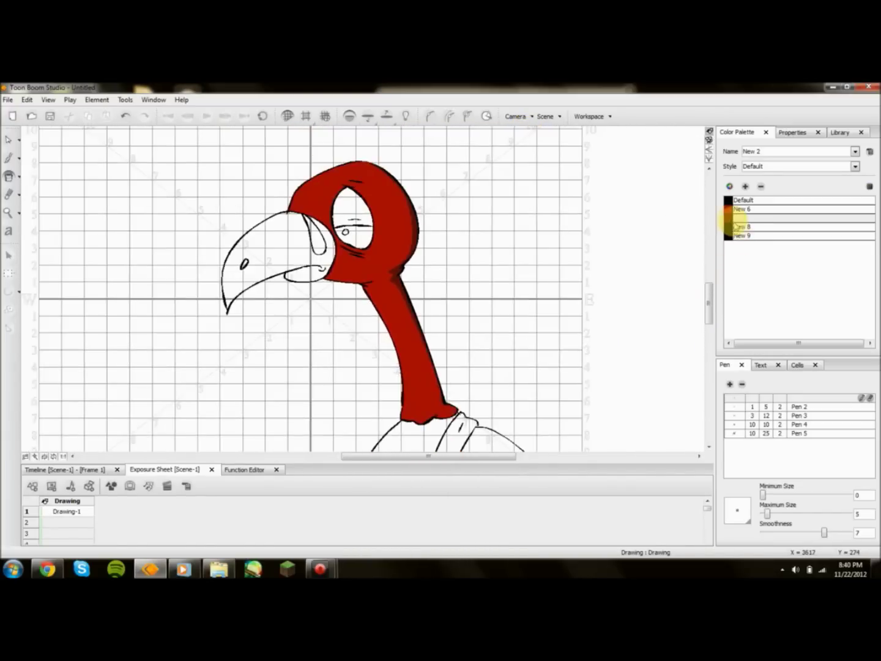
key("2")
double_click(728, 226)
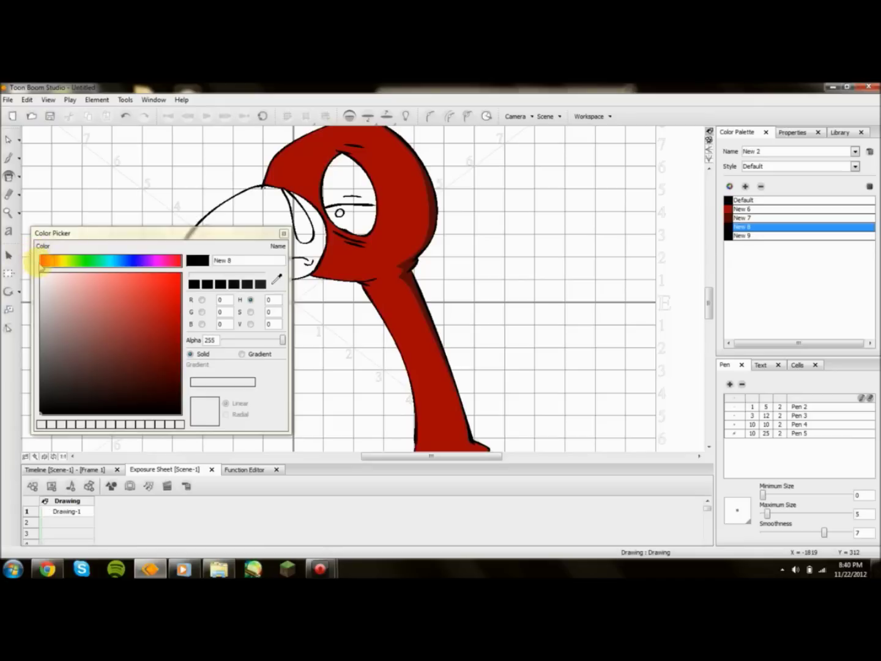
left_click_drag(44, 260, 56, 260)
left_click_drag(126, 283, 156, 331)
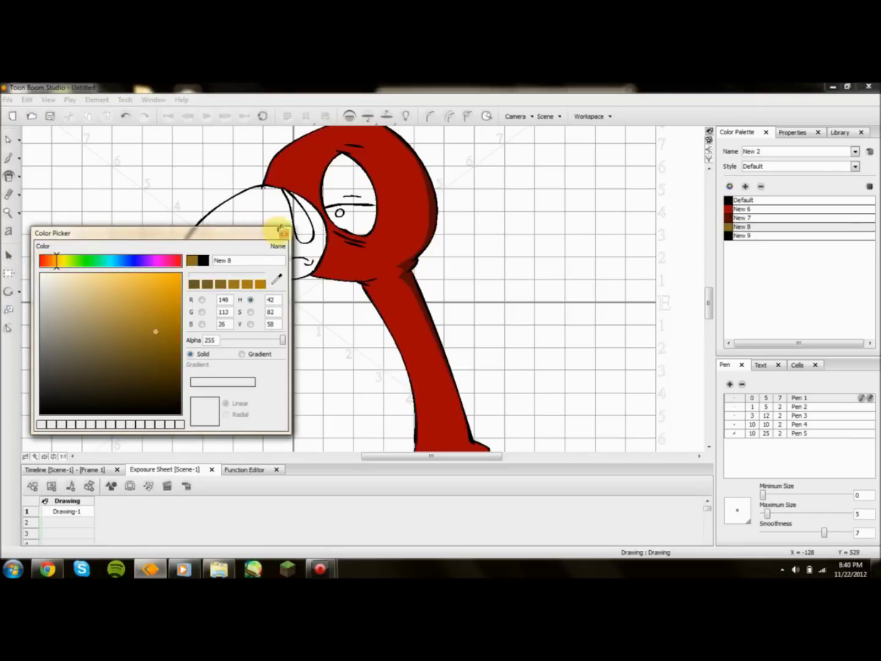
left_click(284, 233)
left_click(729, 226)
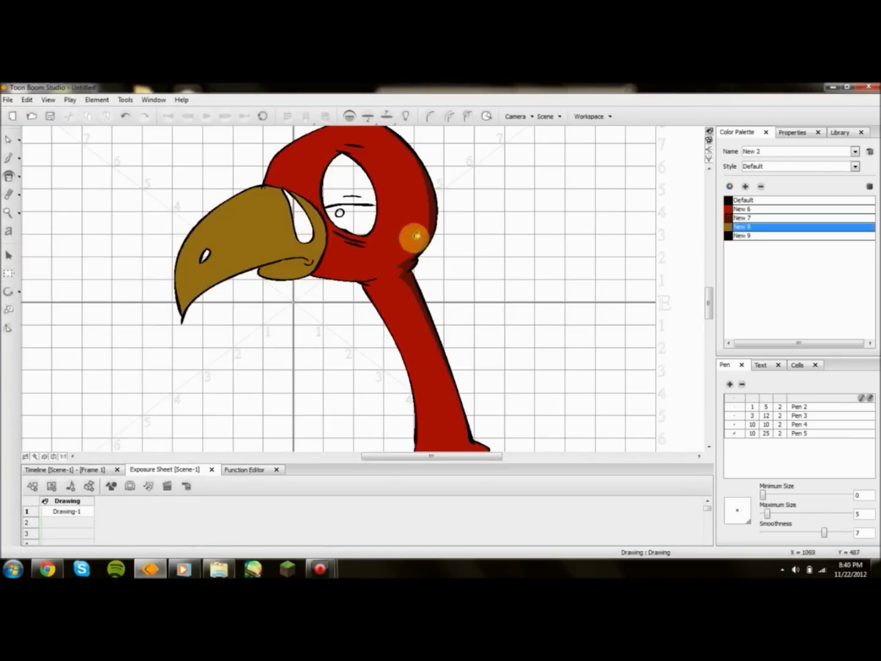
Lighten the New 8 gold on the beak.
double_click(730, 227)
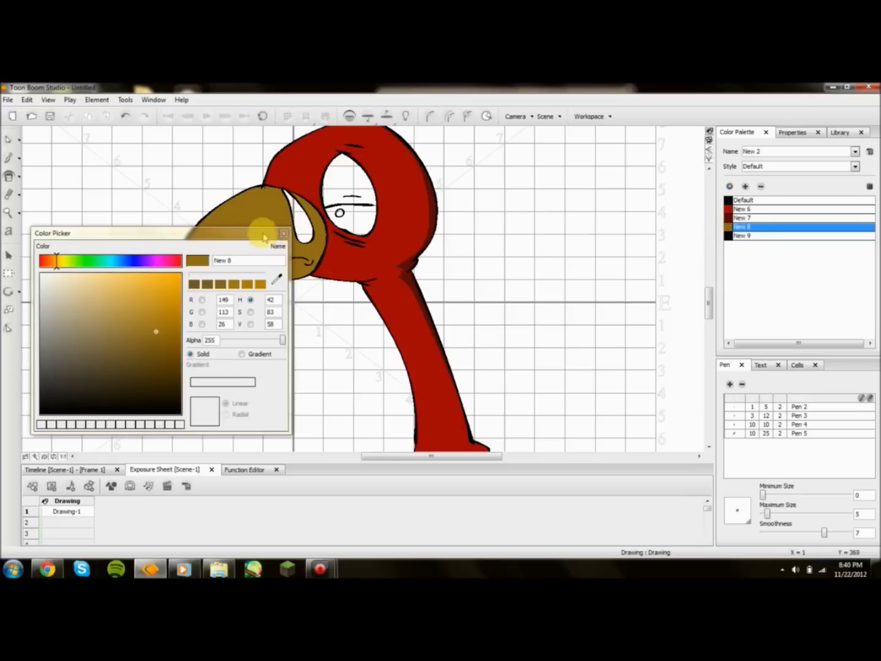
left_click_drag(262, 236, 545, 280)
left_click_drag(437, 378, 447, 356)
left_click(565, 279)
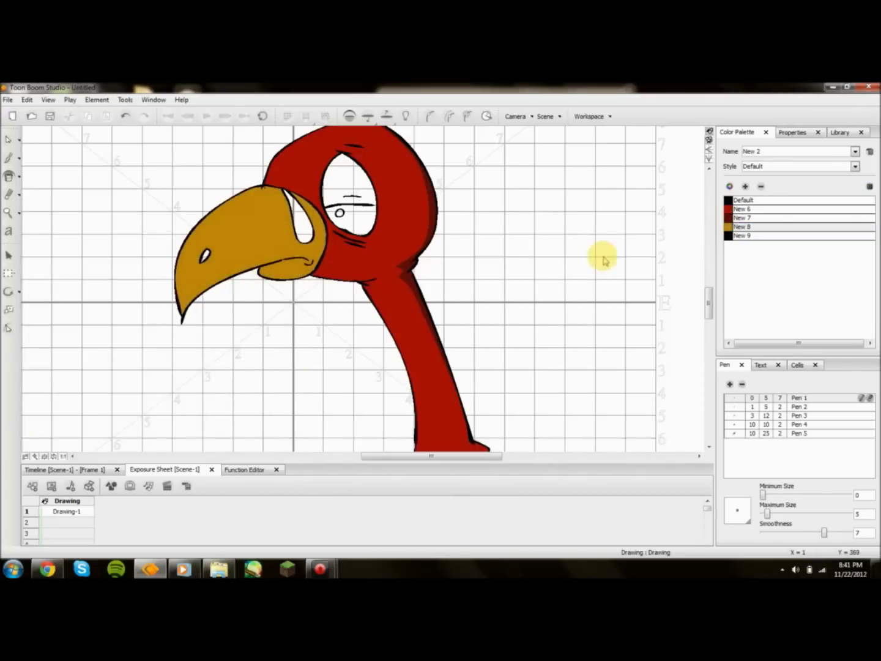
Fill the inner beak fold and upper eye area dark red (New 7), and the nostril black.
left_click(731, 217)
left_click(305, 235)
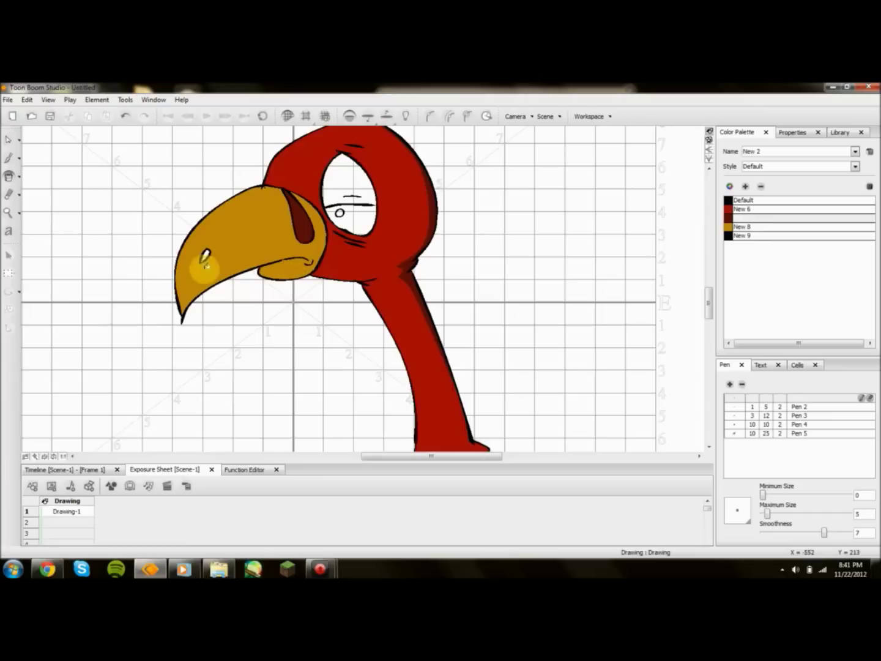
left_click(737, 200)
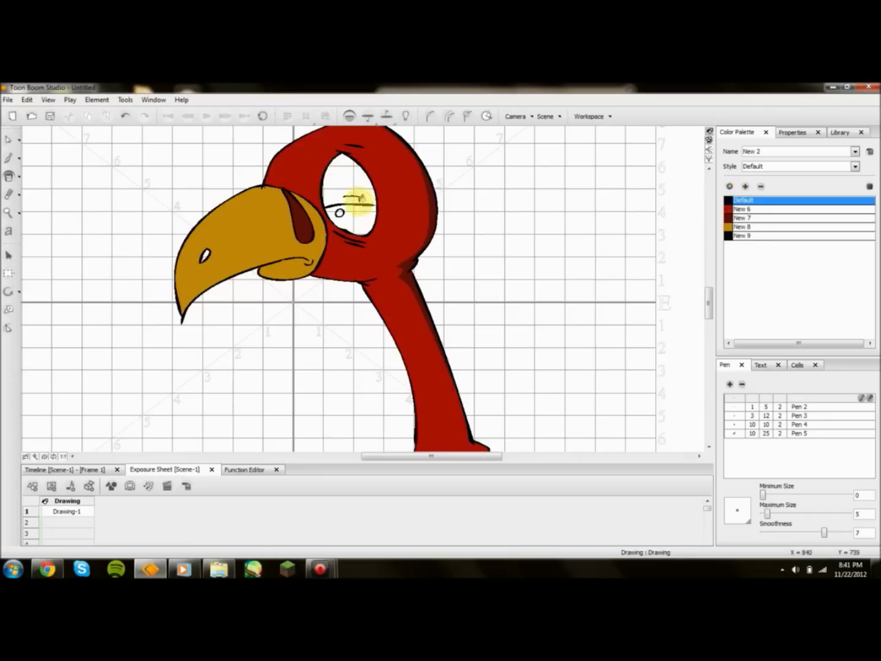
left_click(204, 254)
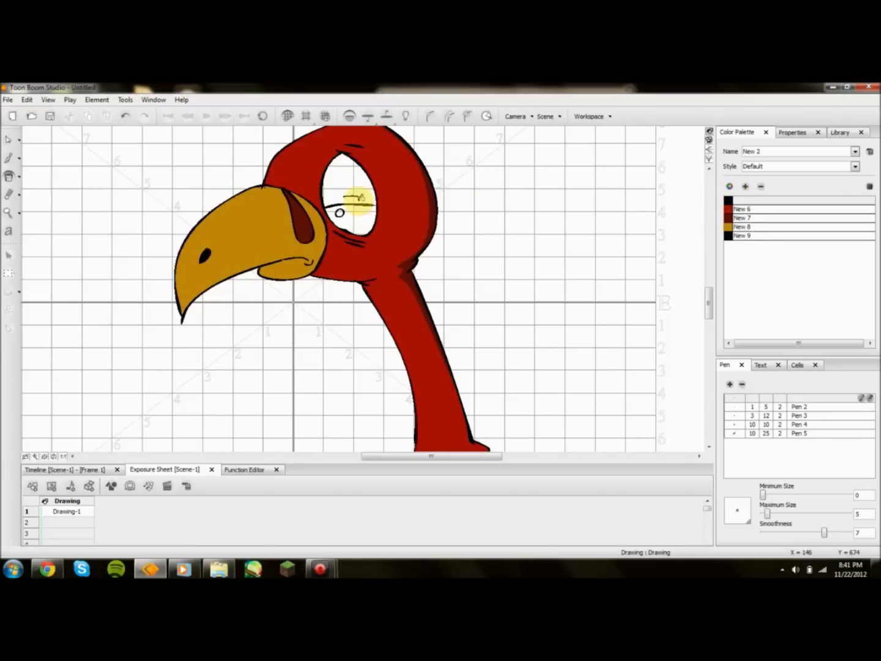
left_click(731, 218)
left_click(346, 178)
key("2")
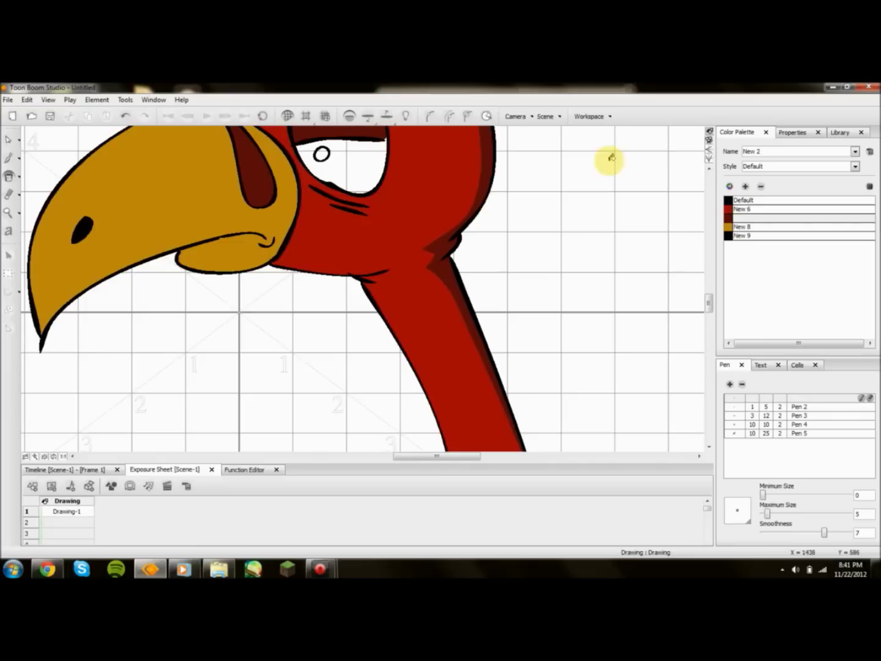
Undo the eye edit and fill the right, left and centre body regions white.
double_click(738, 235)
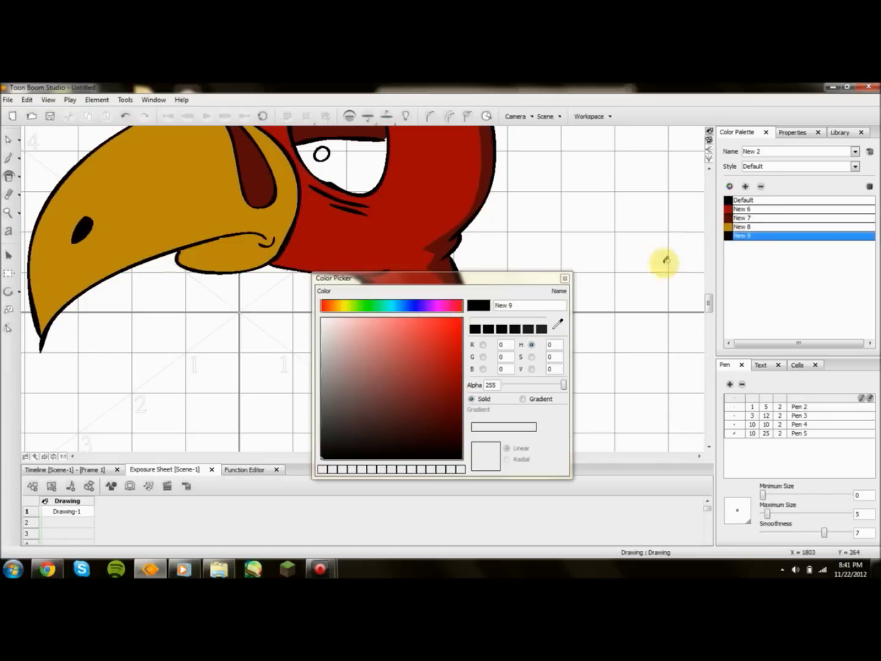
left_click(566, 279)
key("1")
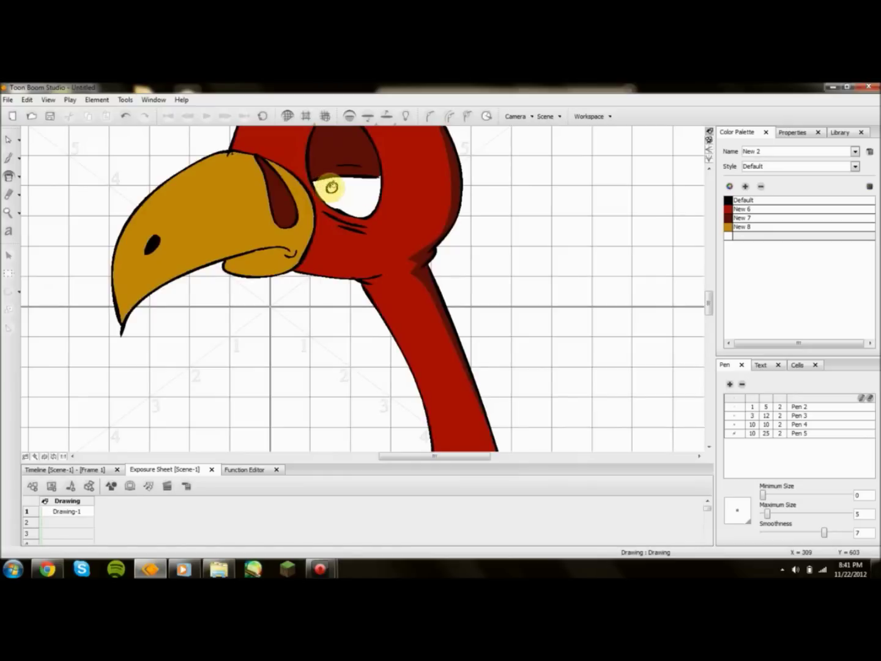
key("ctrl+z")
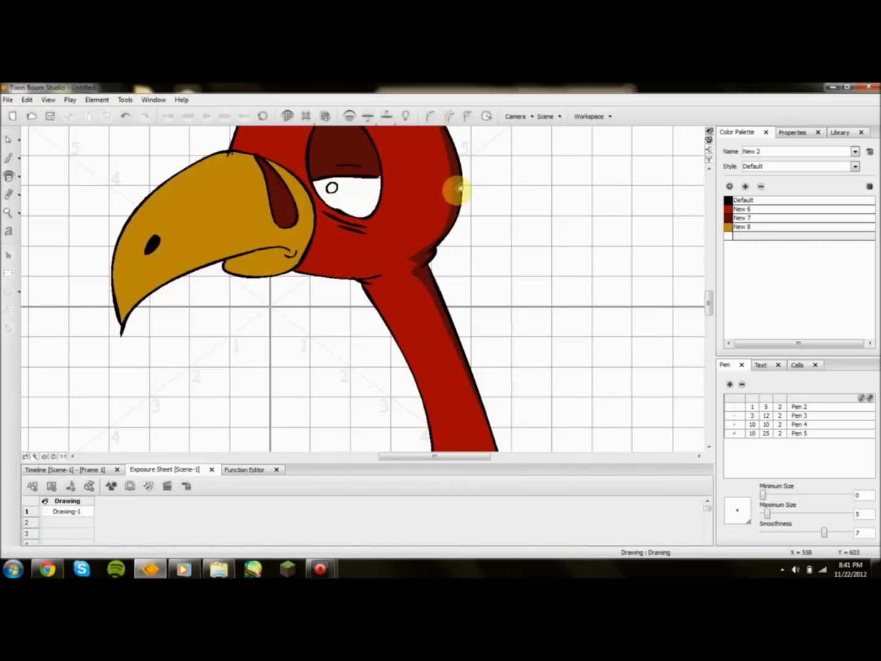
left_click_drag(709, 292, 676, 367)
left_click(676, 367)
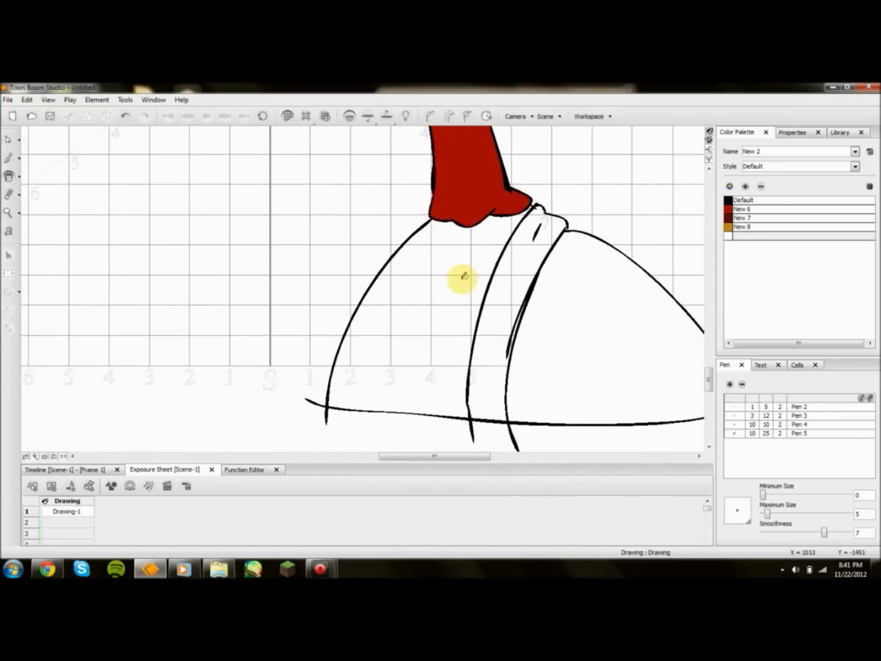
left_click(462, 279)
left_click(525, 262)
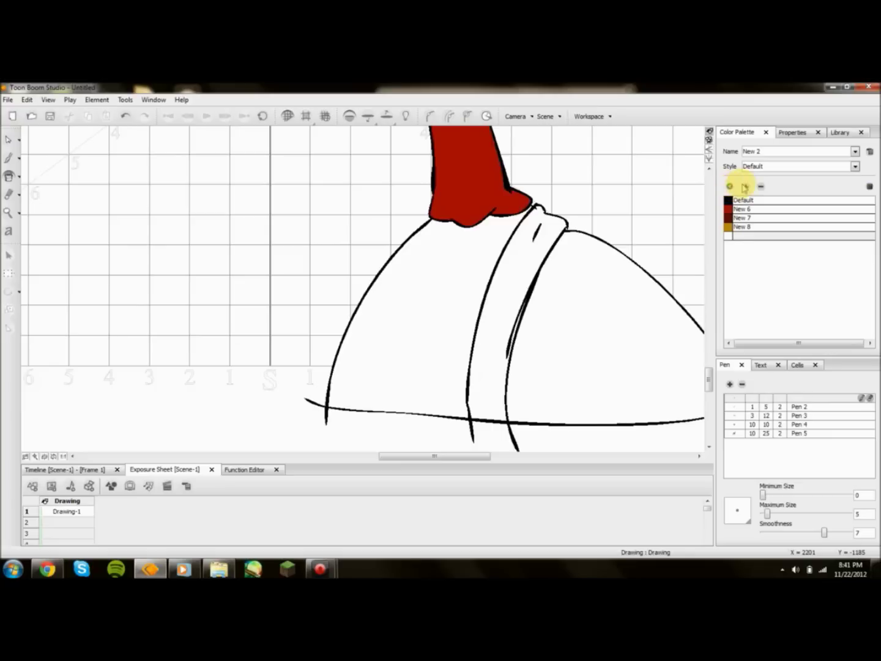
Add palette swatch New 10 as dark brown (RGB 54/26/13).
left_click(745, 188)
double_click(728, 243)
left_click(387, 415)
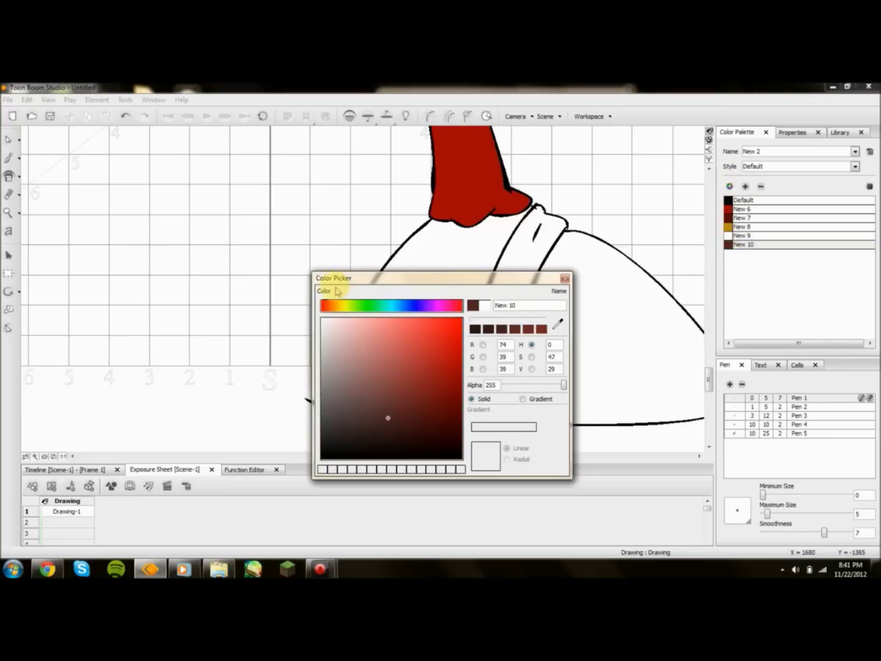
left_click(329, 306)
left_click(427, 428)
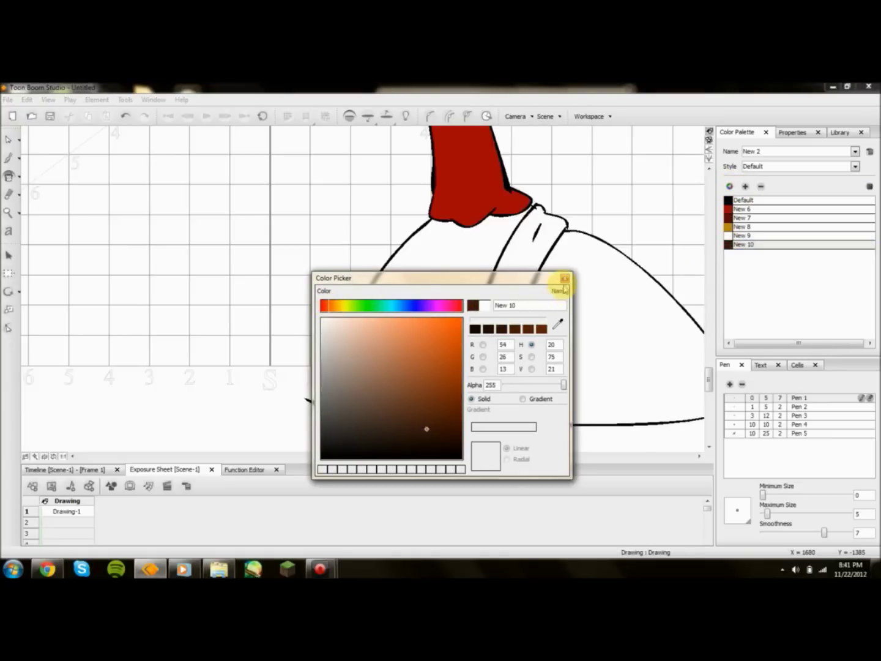
left_click(565, 279)
Paint the right and left body sides dark brown with New 10.
left_click(572, 287)
left_click(425, 274)
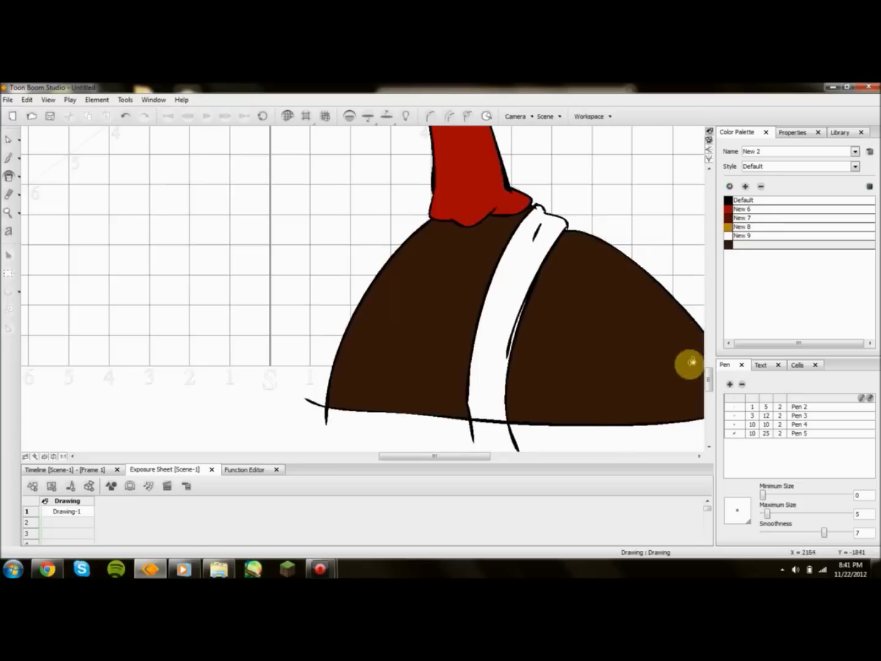
key("2")
left_click_drag(704, 378, 702, 299)
key("1")
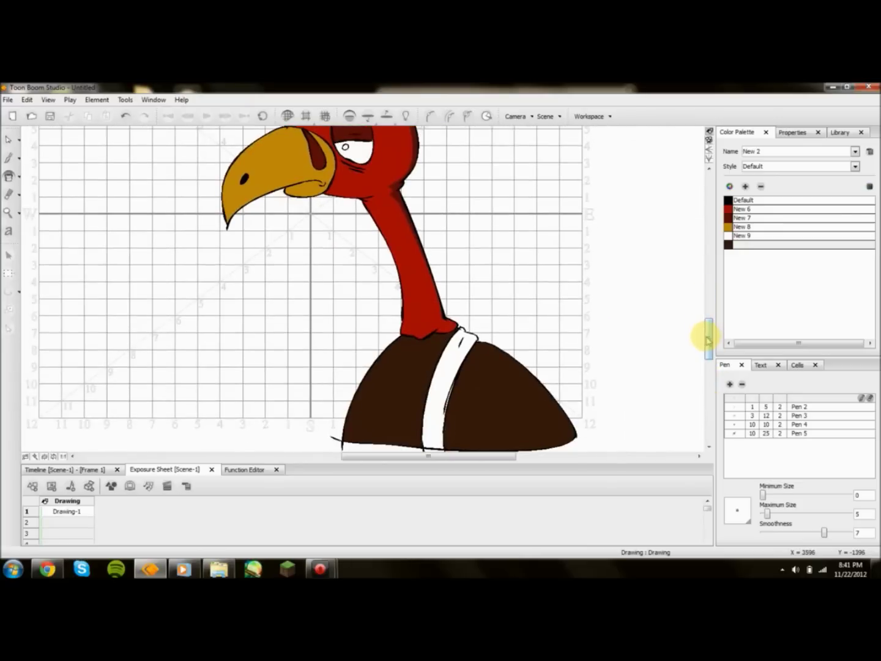
mouse_move(709, 339)
left_mouse_down()
mouse_move(704, 308)
mouse_move(704, 349)
mouse_move(708, 295)
mouse_move(724, 333)
mouse_move(697, 282)
mouse_move(710, 280)
mouse_move(710, 300)
mouse_move(704, 276)
mouse_move(707, 292)
mouse_move(694, 283)
left_mouse_up()
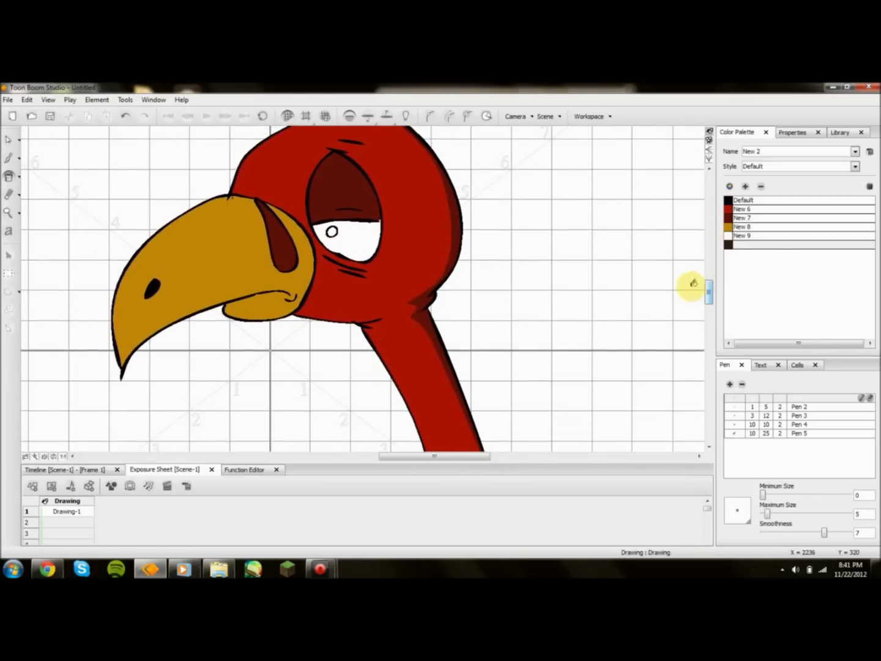
Turn swatch New 8 into a gradient with a dark bronze stop beside the golden one.
left_click(19, 180)
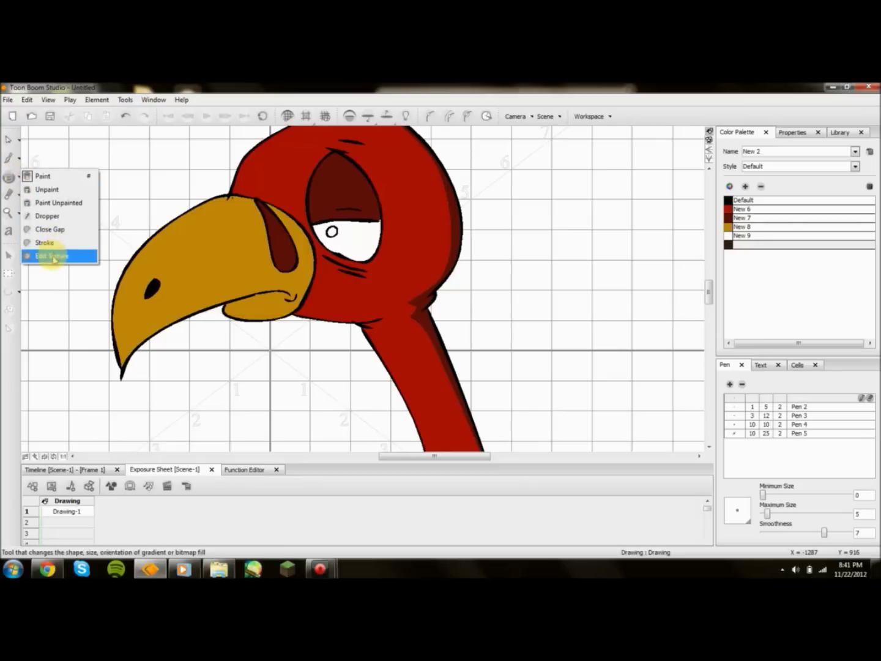
left_click(9, 182)
double_click(727, 227)
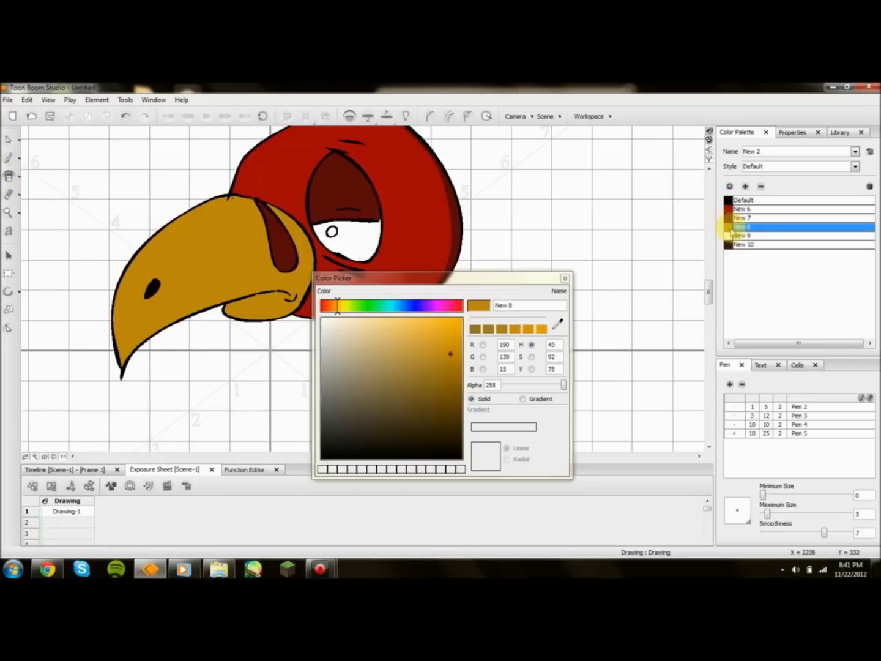
left_click(530, 400)
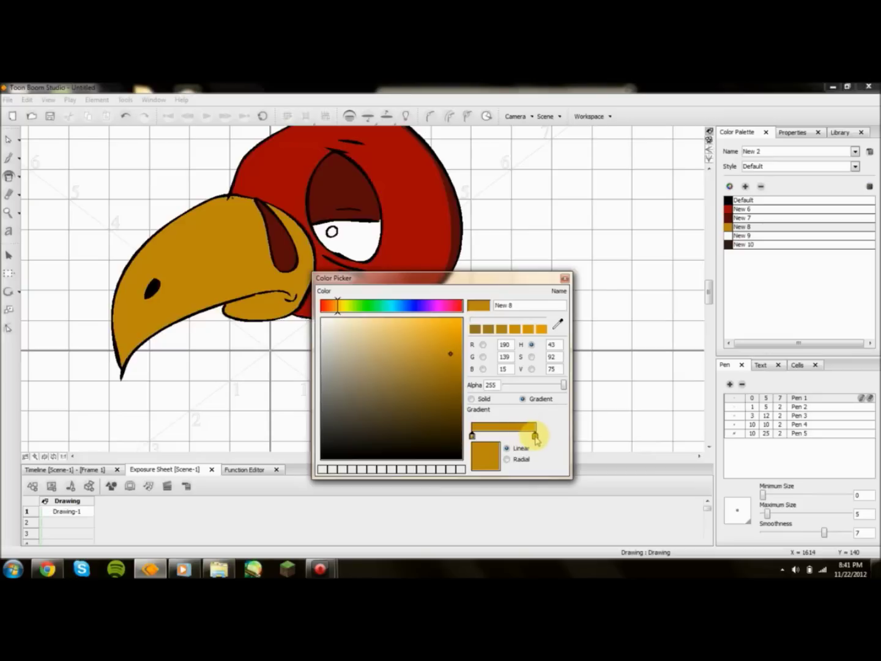
left_click_drag(449, 358, 511, 436)
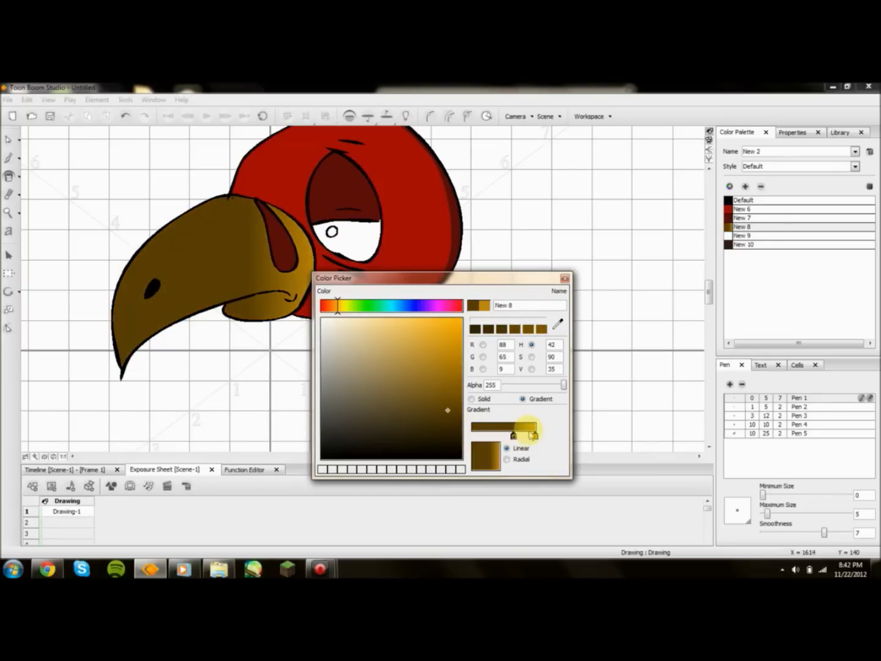
left_click(535, 435)
mouse_move(536, 436)
left_mouse_down()
mouse_move(480, 437)
mouse_move(532, 437)
left_mouse_up()
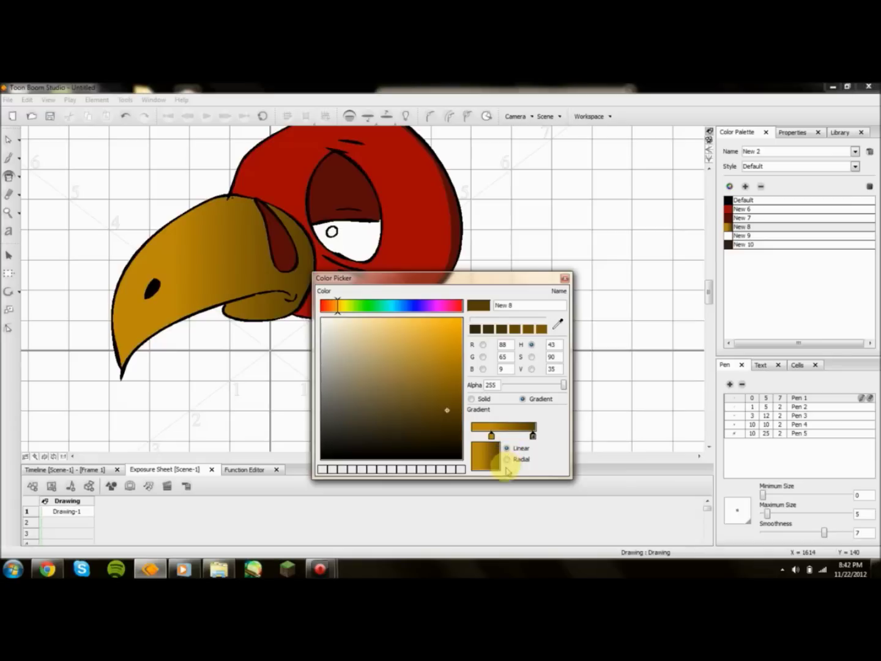
Make the beak gradient radial and move the golden stop to brighten it.
left_click(507, 459)
mouse_move(492, 436)
left_mouse_down()
mouse_move(512, 437)
mouse_move(482, 436)
mouse_move(514, 436)
mouse_move(505, 436)
left_mouse_up()
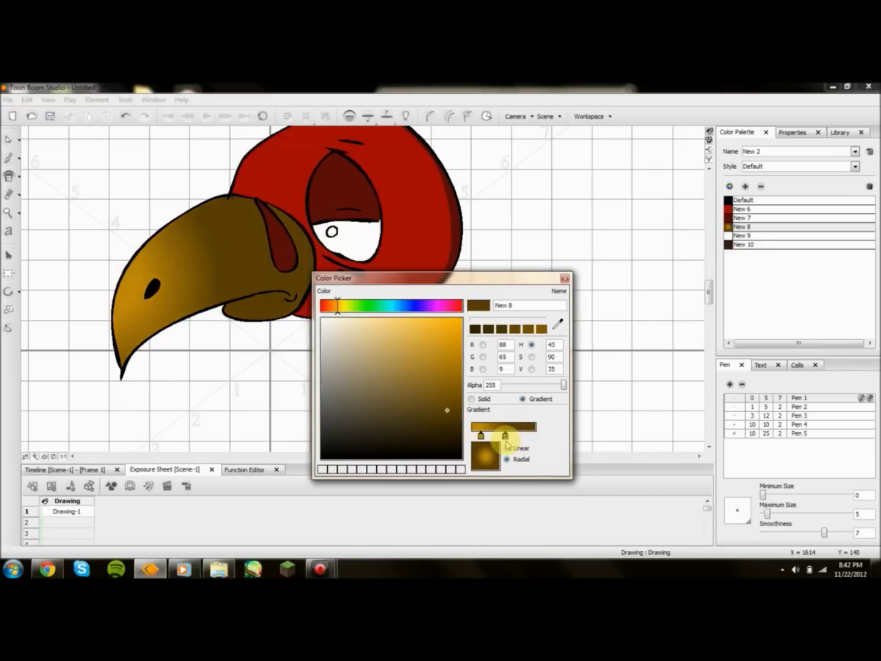
left_click(507, 449)
left_click(508, 460)
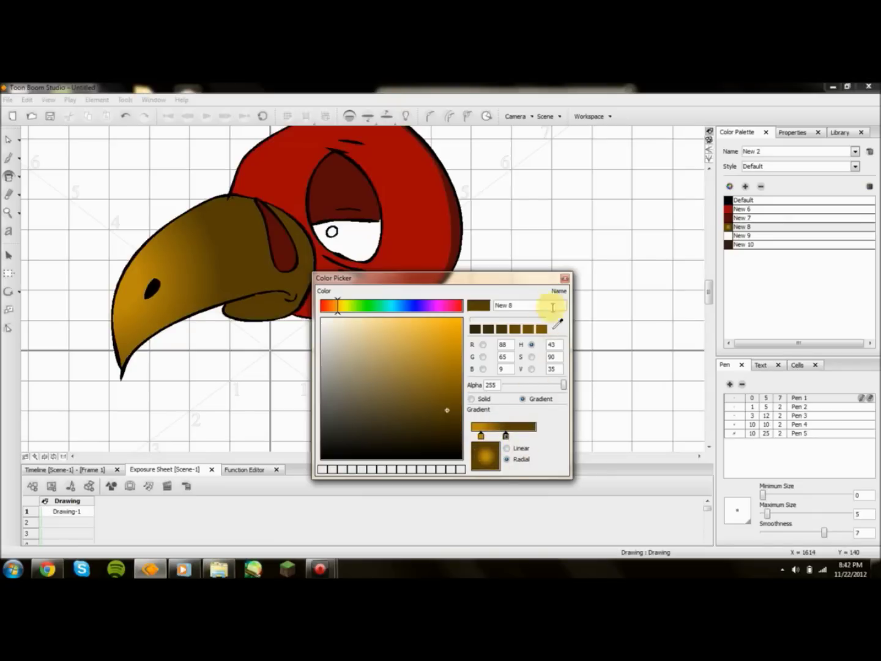
left_click(565, 279)
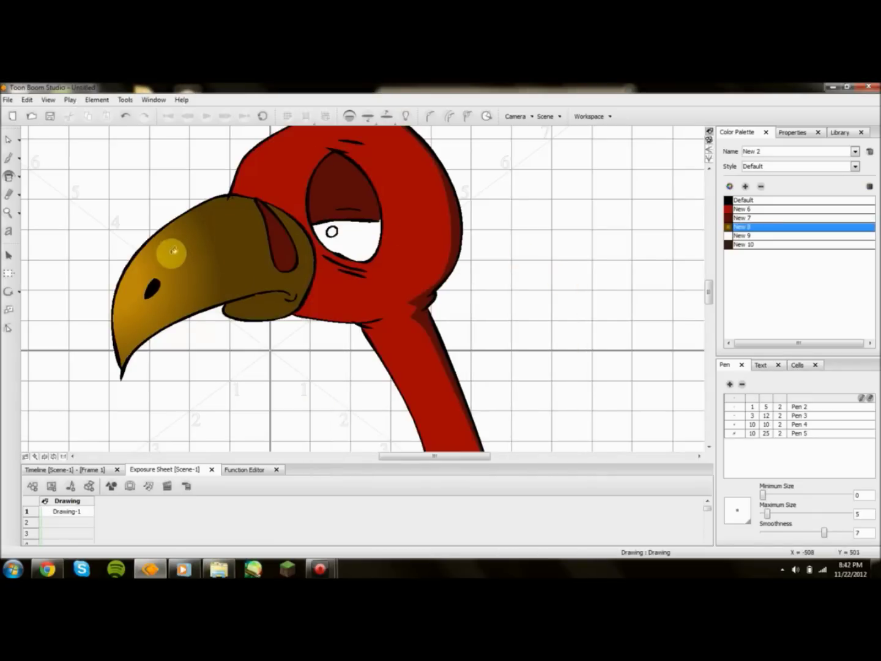
Shift the gradient's bright area and show its Edit Texture handles on the beak.
left_click(167, 242)
left_click_drag(173, 243, 145, 247)
left_click(17, 196)
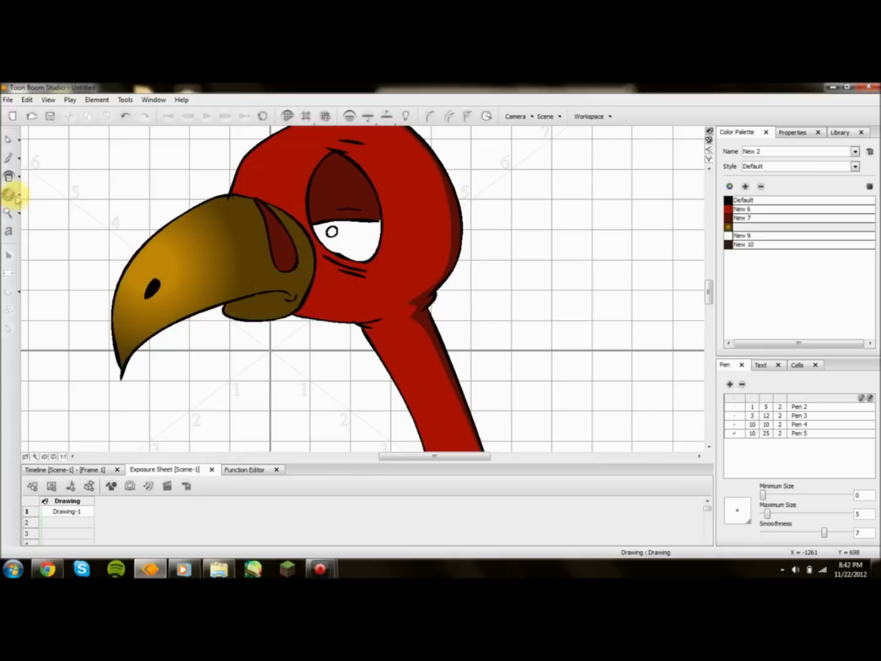
left_click(21, 178)
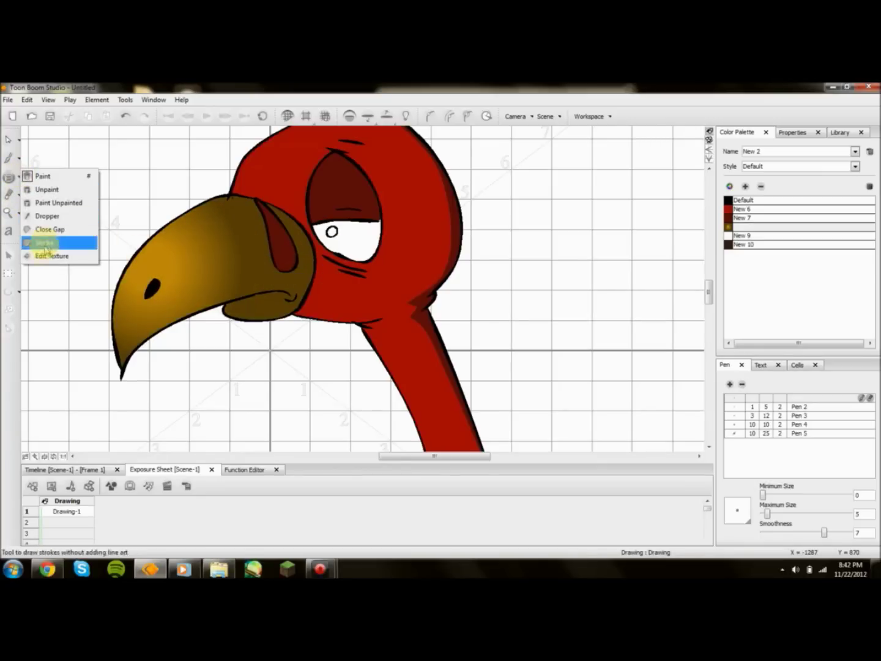
left_click(36, 242)
left_click(187, 272)
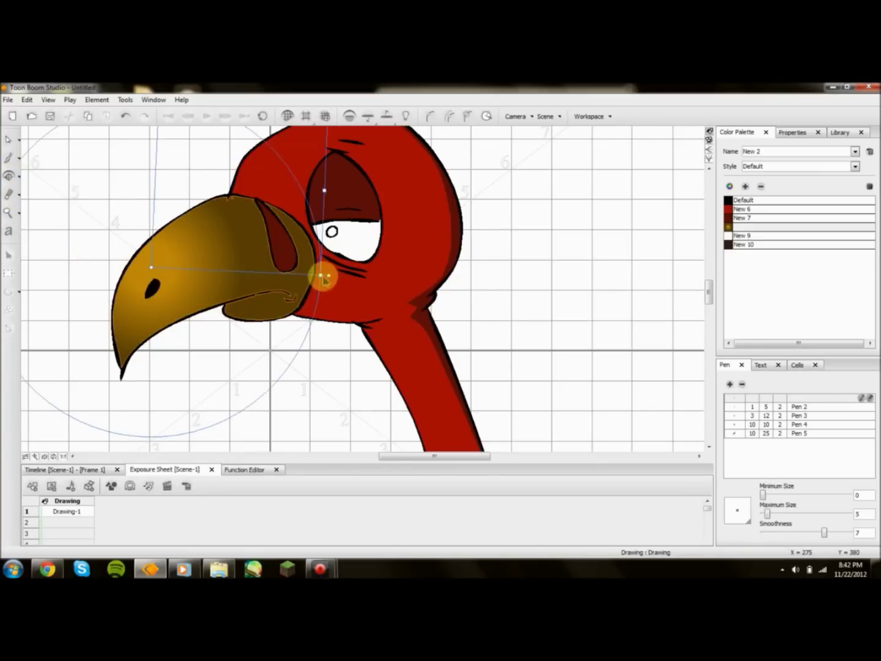
Widen and narrow the gradient ellipse over the beak, then return to Select.
left_click_drag(322, 276, 392, 278)
left_click_drag(709, 289, 708, 269)
left_click_drag(399, 173, 339, 224)
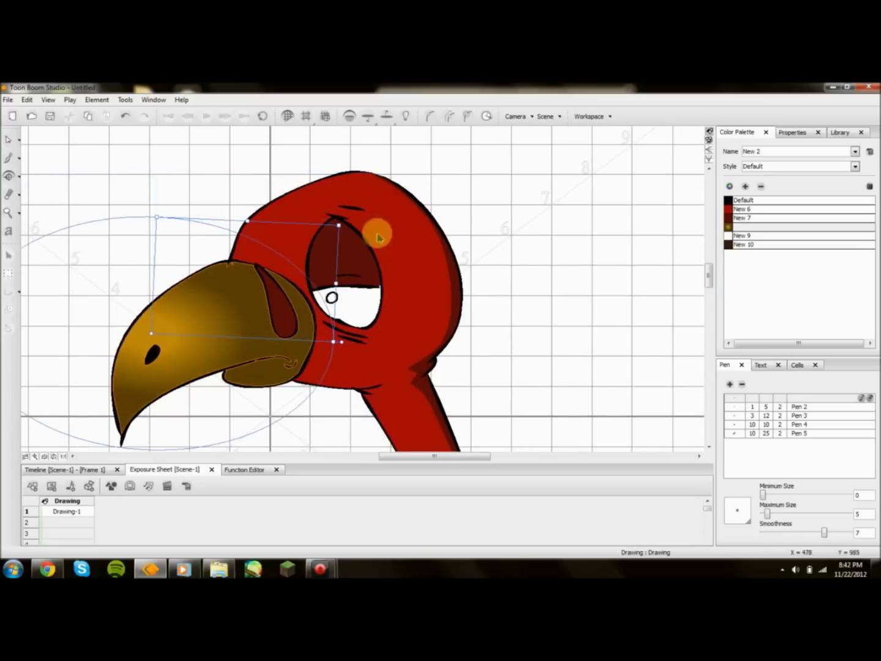
left_click_drag(400, 344, 333, 299)
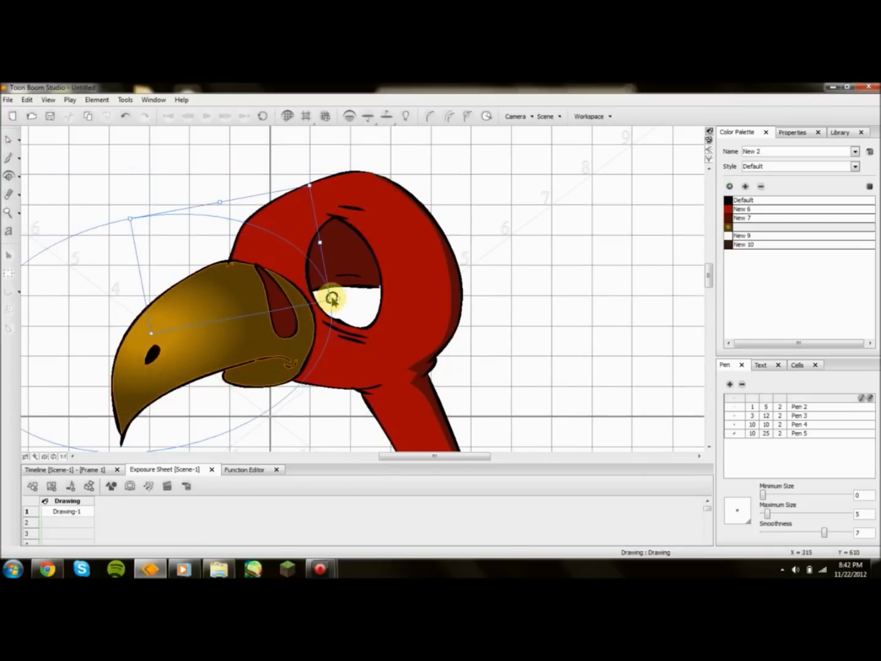
left_click(169, 232)
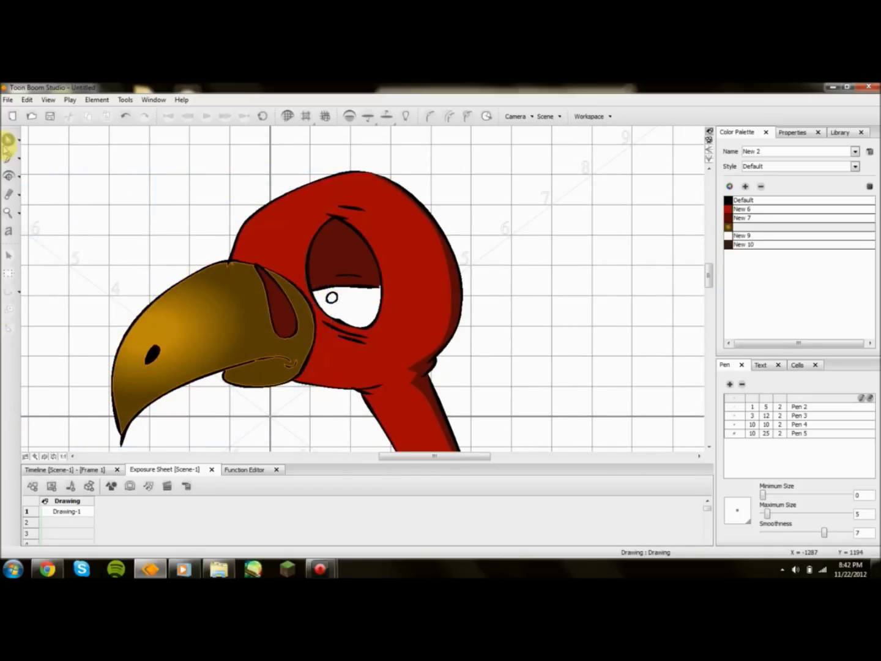
left_click(19, 141)
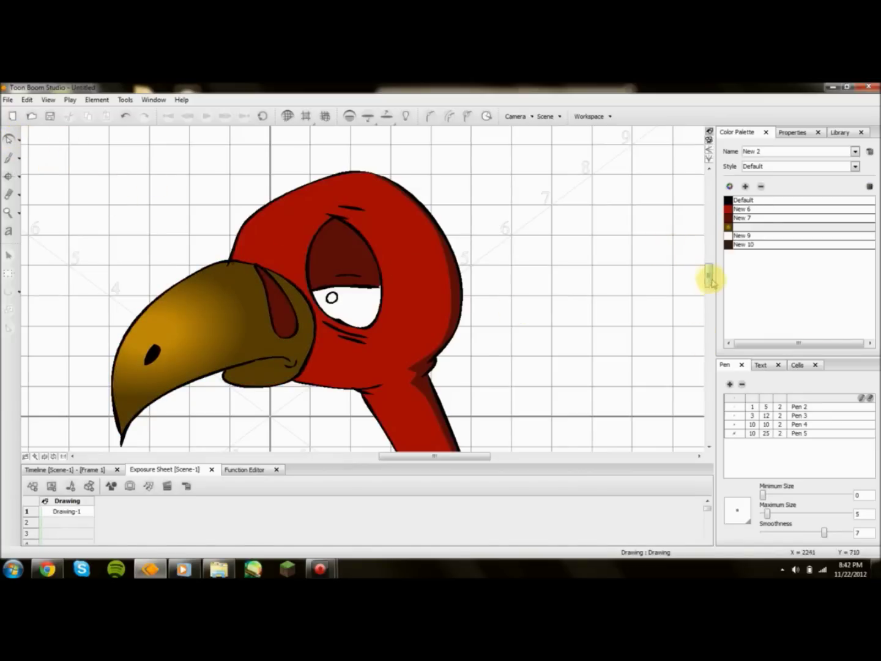
mouse_move(710, 281)
left_mouse_down()
mouse_move(708, 319)
mouse_move(701, 264)
mouse_move(704, 301)
mouse_move(704, 273)
mouse_move(708, 289)
left_mouse_up()
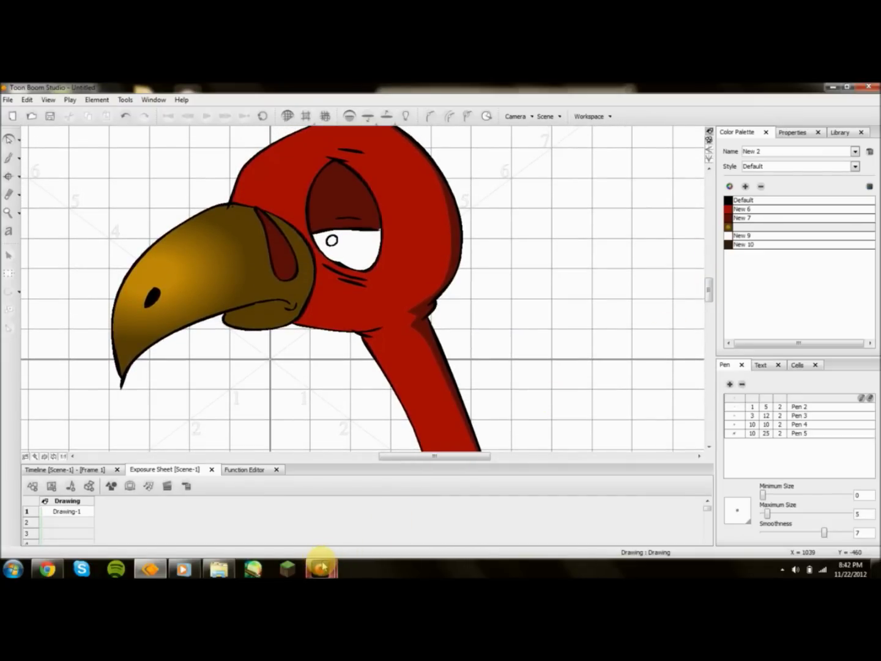
left_click(21, 195)
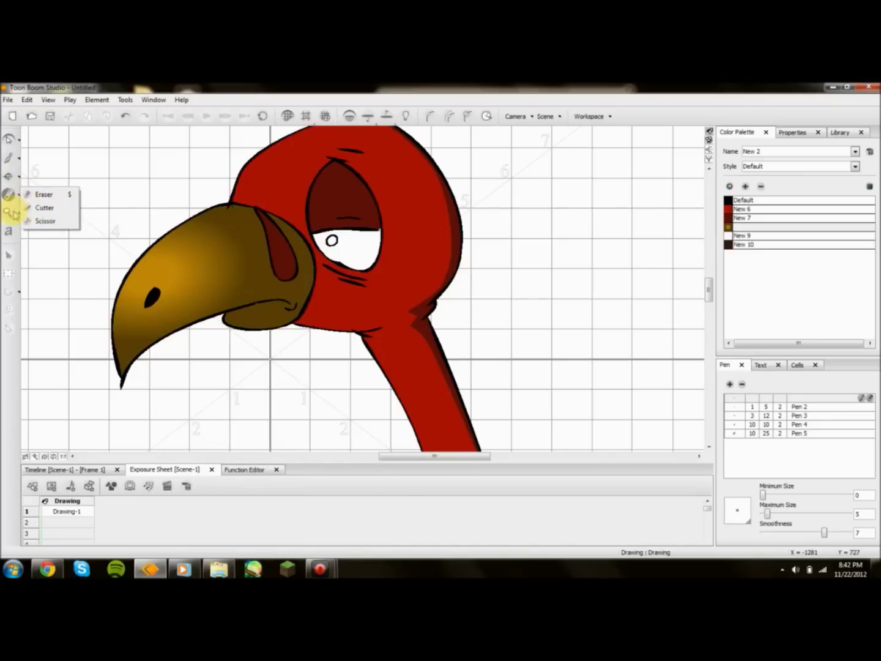
left_click(14, 213)
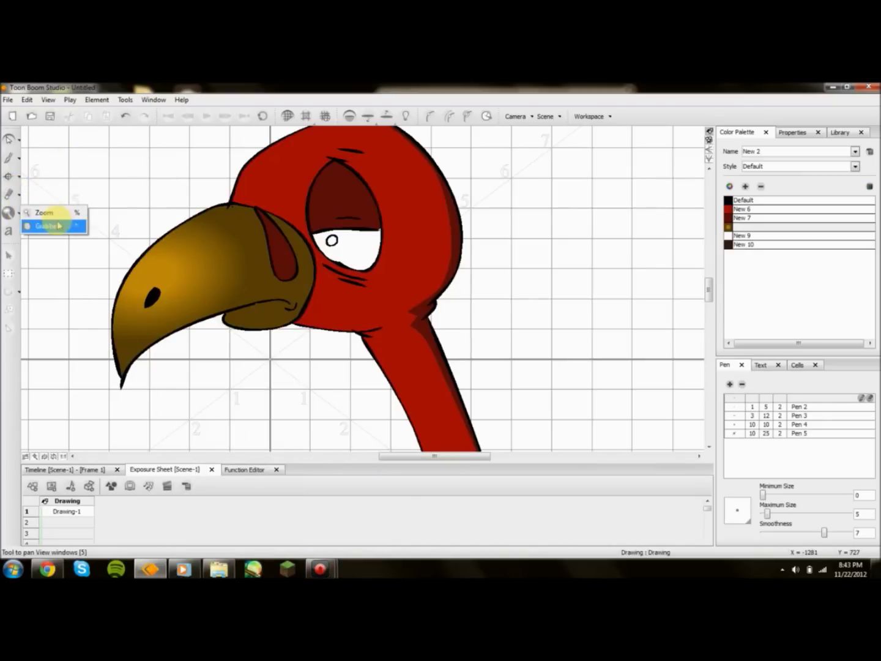
left_click(18, 139)
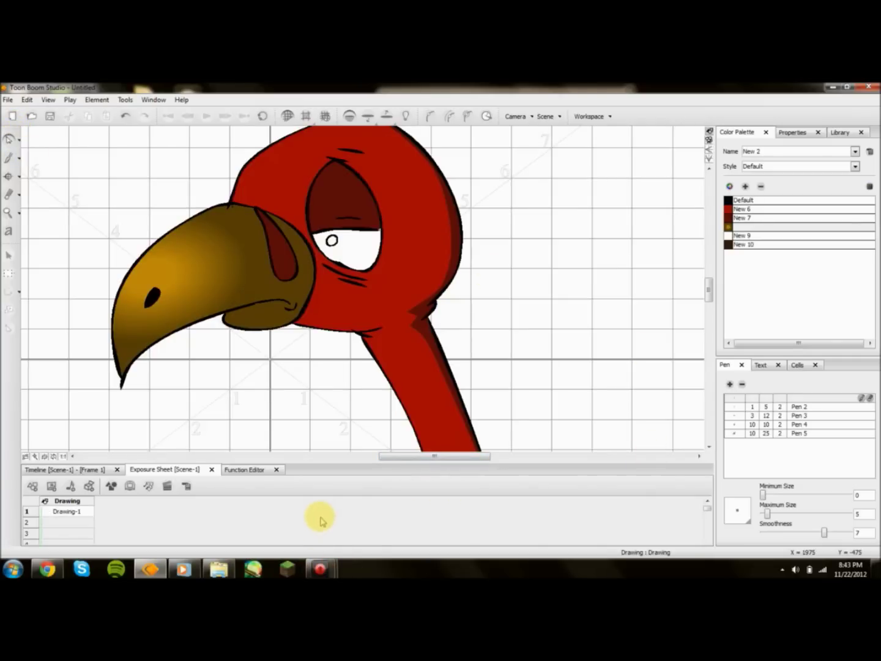
left_click(320, 568)
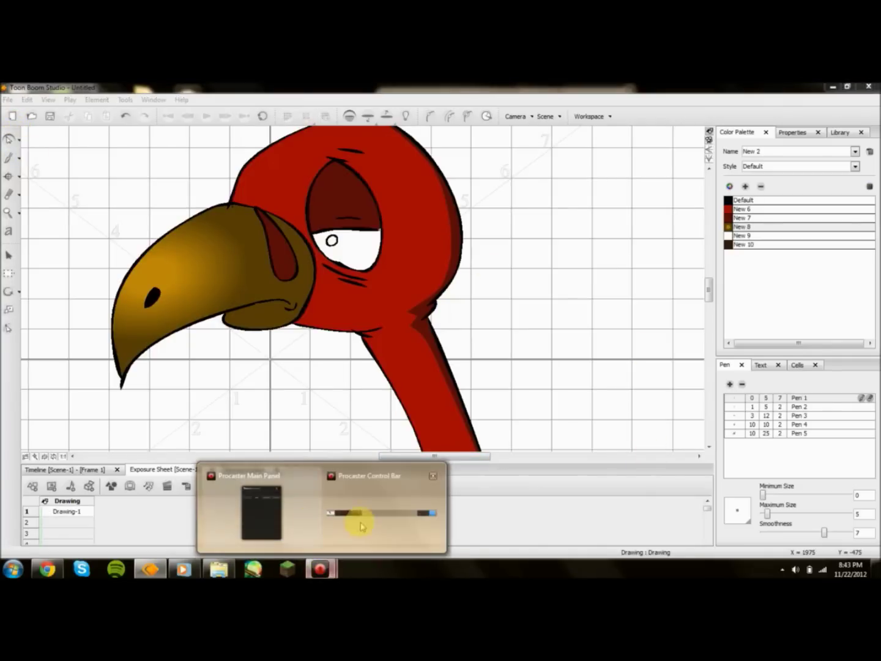